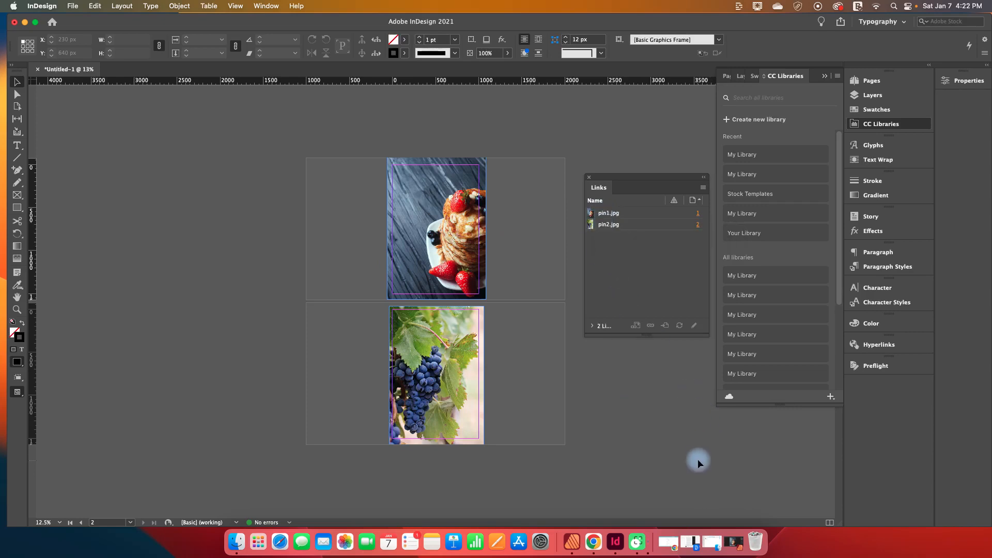
# - Relink both pin1.jpg and pin2.jpg to the Desktop folder pin images2, matching the same filename and extension
pyautogui.click(610, 212)
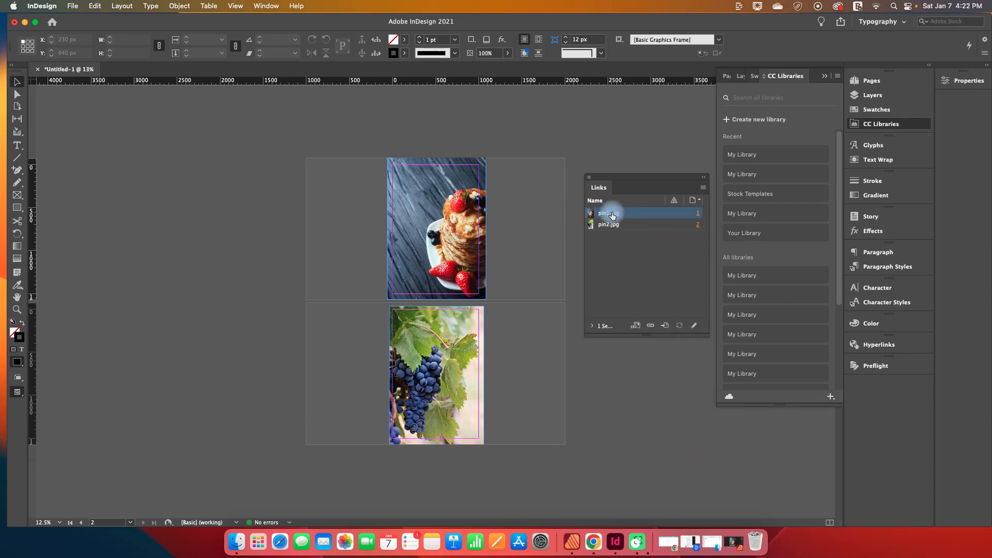
pyautogui.keyDown('shift'); pyautogui.click(612, 225); pyautogui.keyUp('shift')
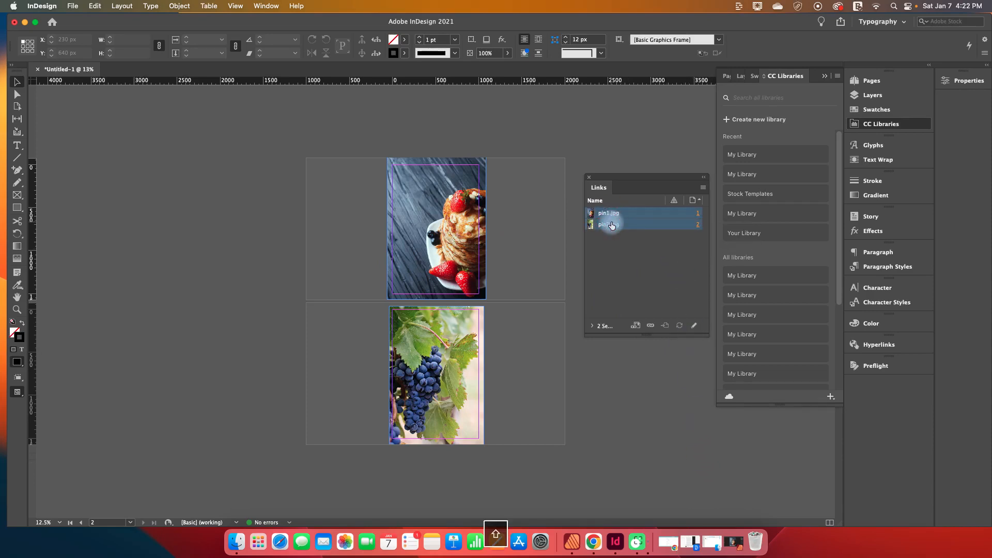
pyautogui.click(704, 188)
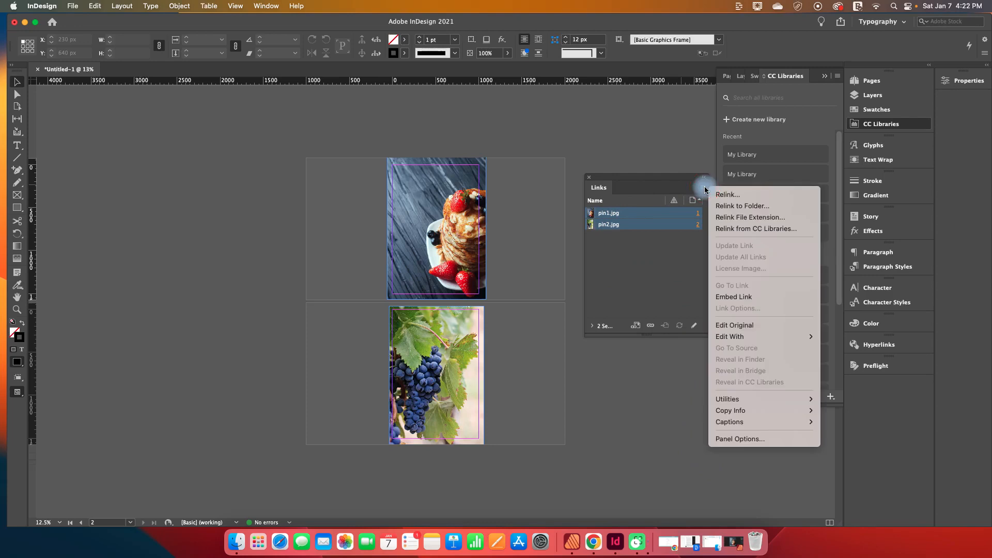
pyautogui.click(729, 206)
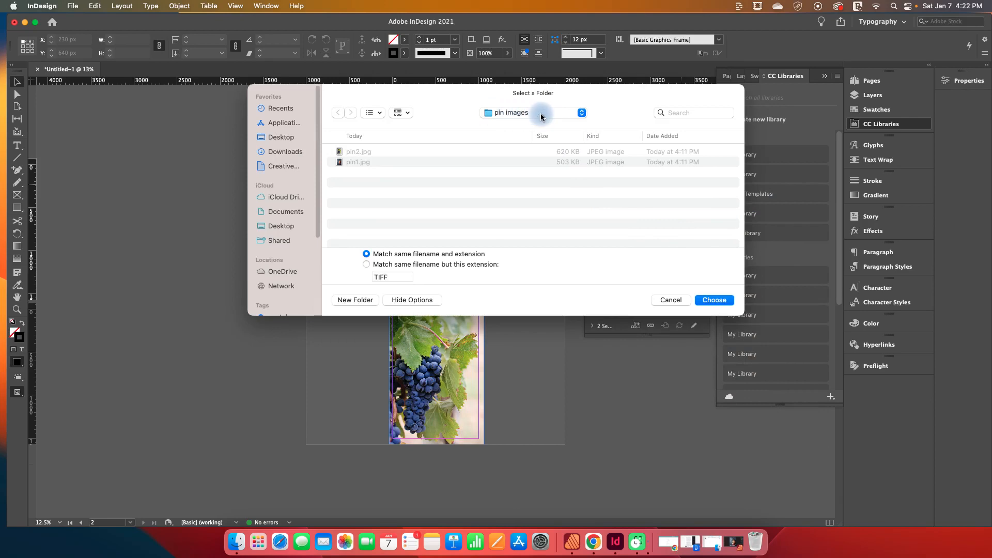
pyautogui.click(291, 139)
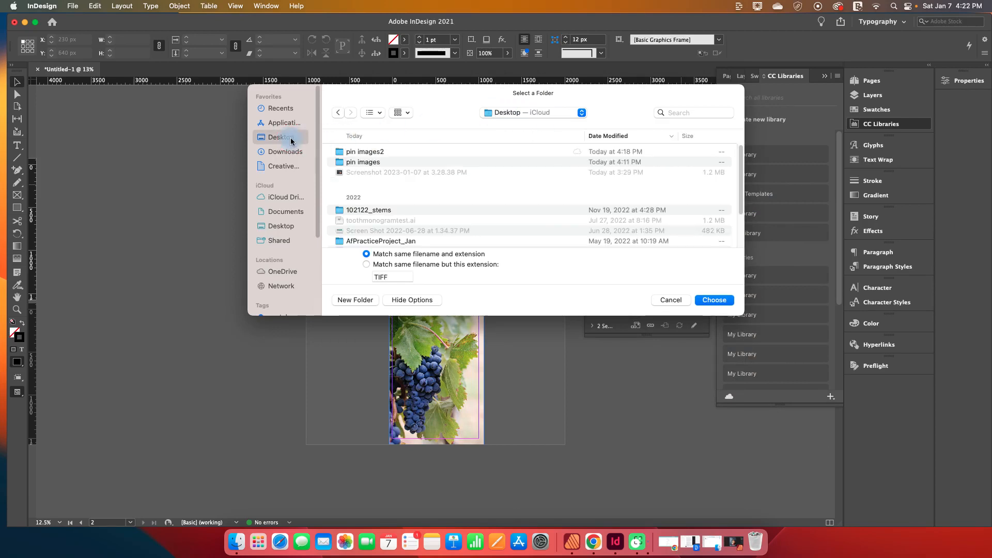
pyautogui.click(372, 151)
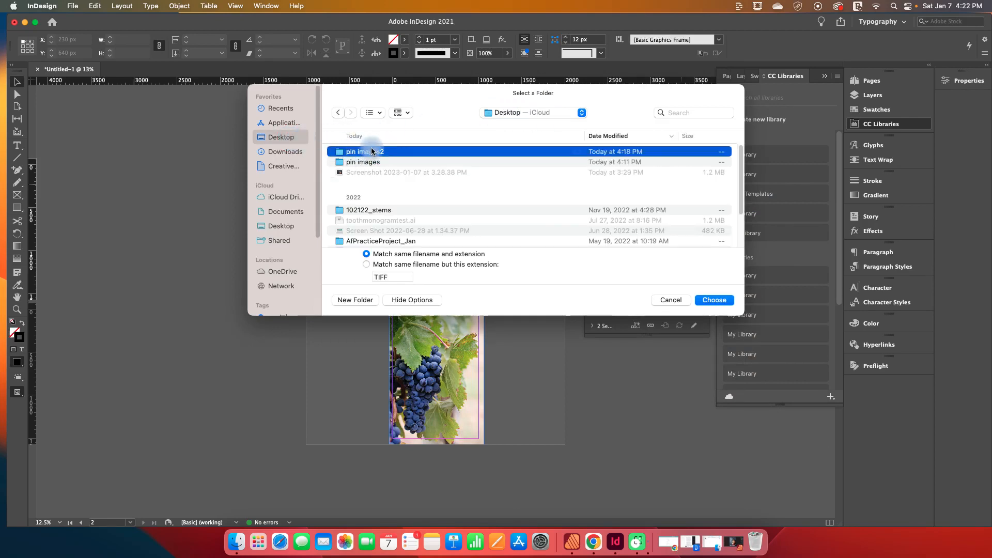
pyautogui.click(706, 301)
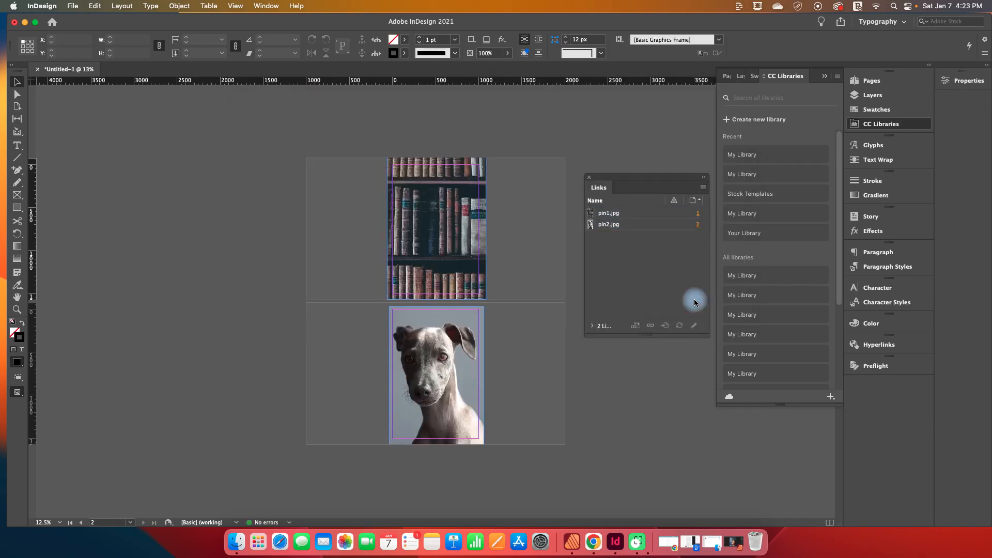
pyautogui.click(437, 226)
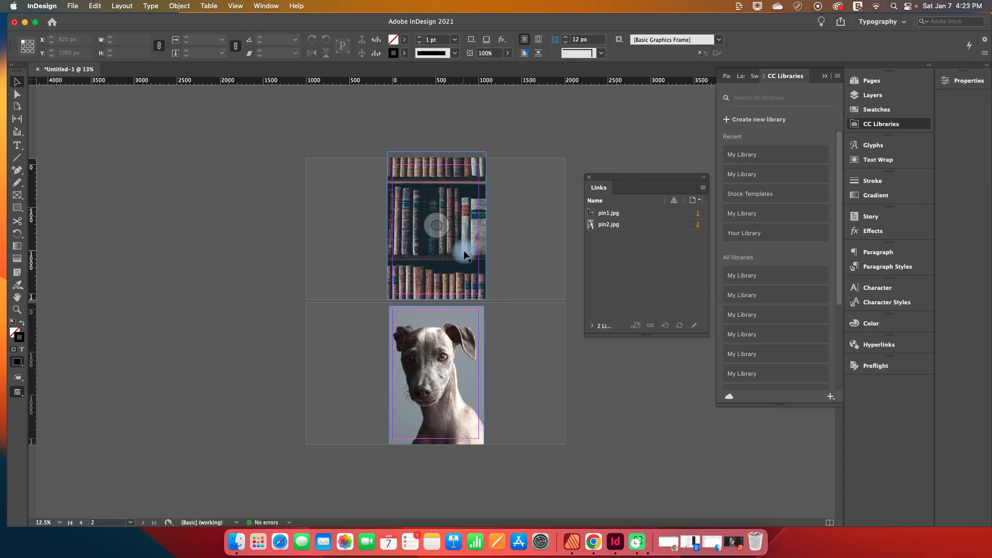
pyautogui.click(523, 267)
pyautogui.click(610, 221)
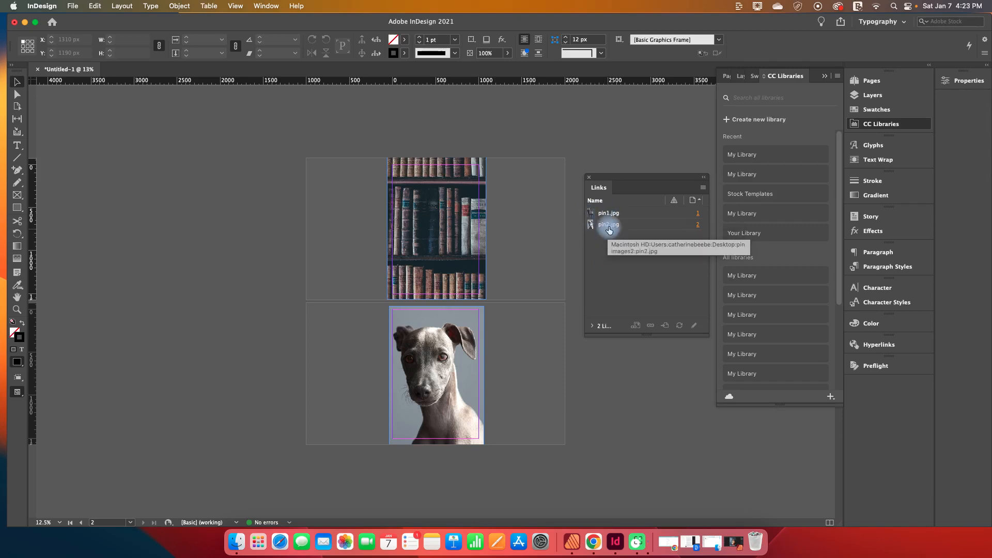
pyautogui.click(436, 226)
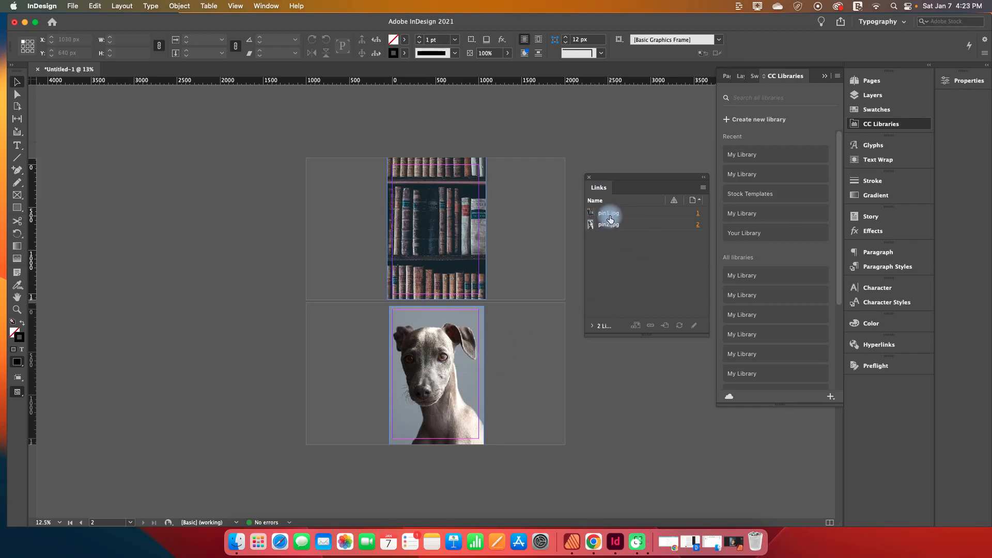
# - Switch to Finder, view the contents of the pin images folder on the Desktop, and dismiss the window
pyautogui.click(235, 541)
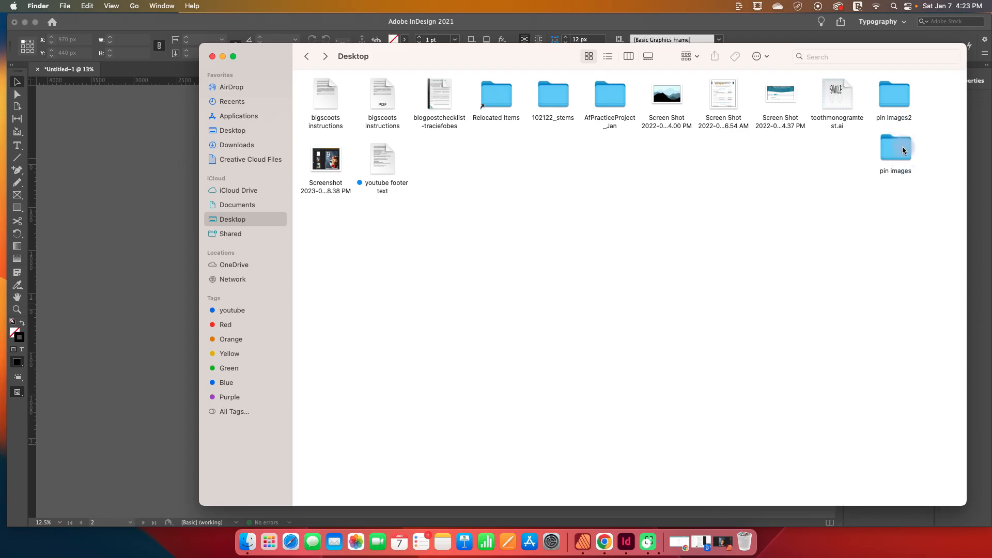
pyautogui.click(894, 151)
pyautogui.doubleClick(894, 151)
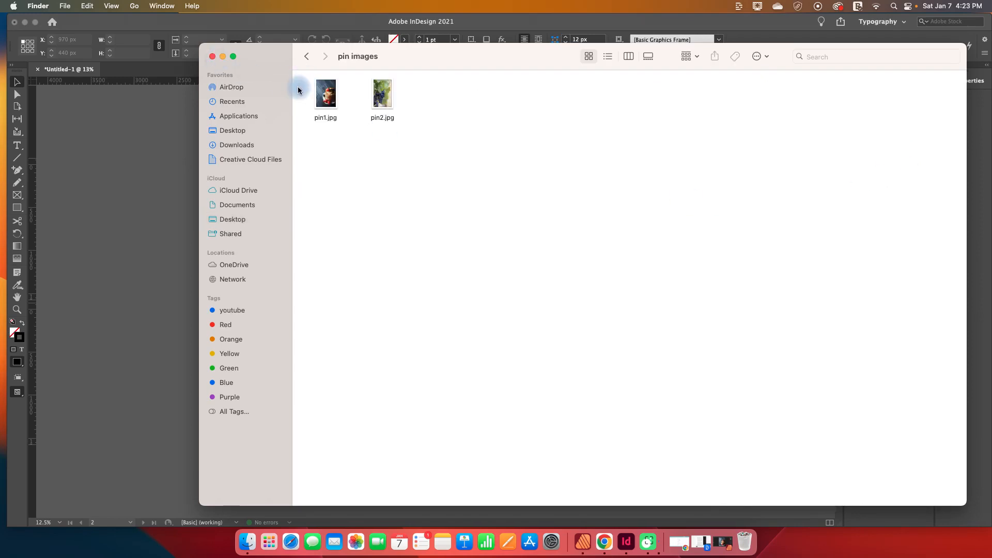
pyautogui.click(307, 55)
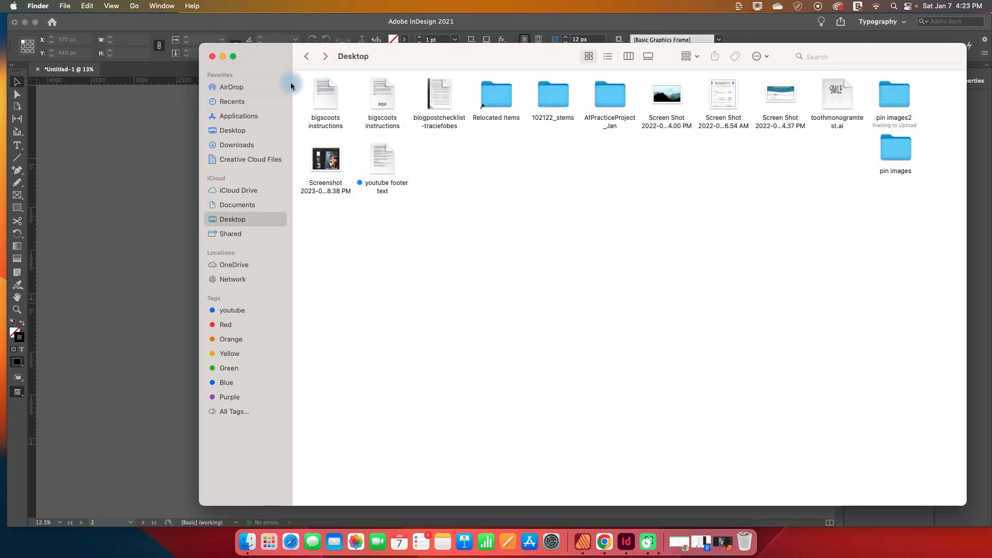
pyautogui.click(222, 58)
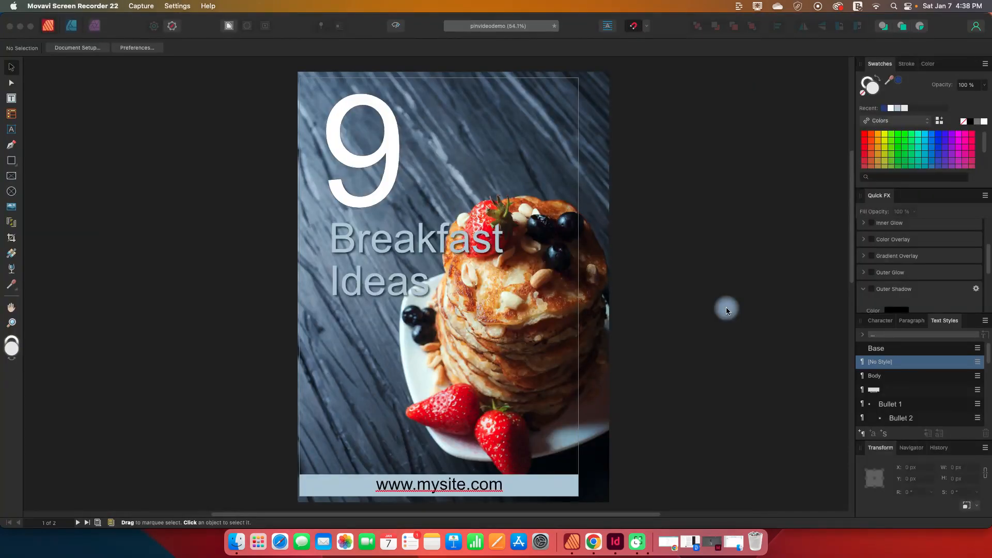
# - Switch to Affinity Publisher and inspect the link details of pin1.jpg in the Resource Manager
pyautogui.click(727, 309)
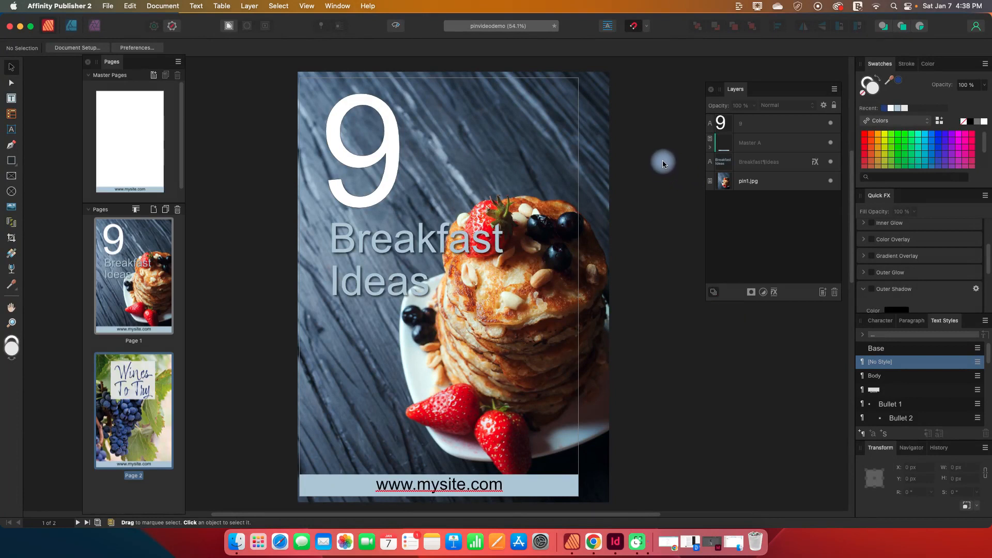
pyautogui.click(333, 7)
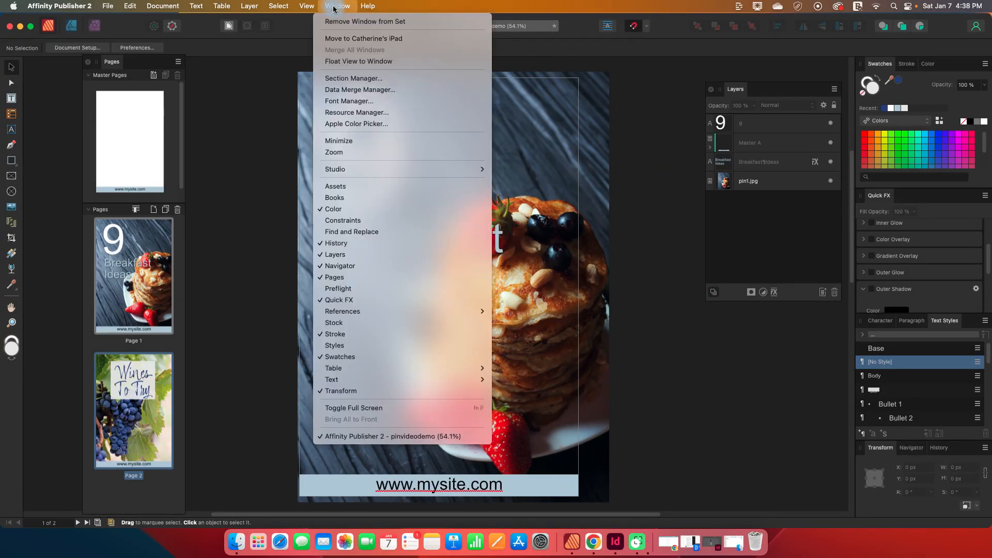
pyautogui.click(328, 112)
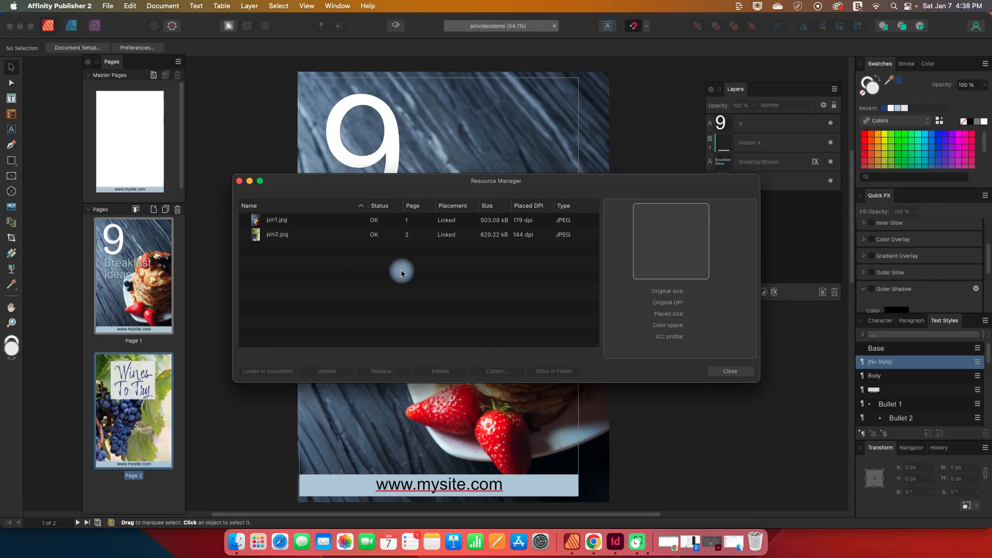
pyautogui.click(279, 221)
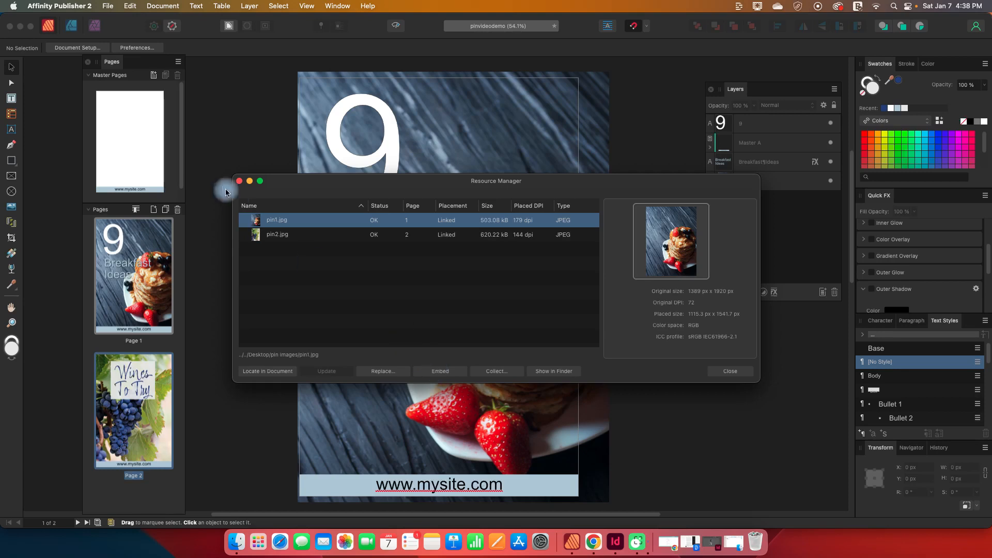
# - Review the document's image placement setting in Document Setup and close the dialog
pyautogui.click(78, 48)
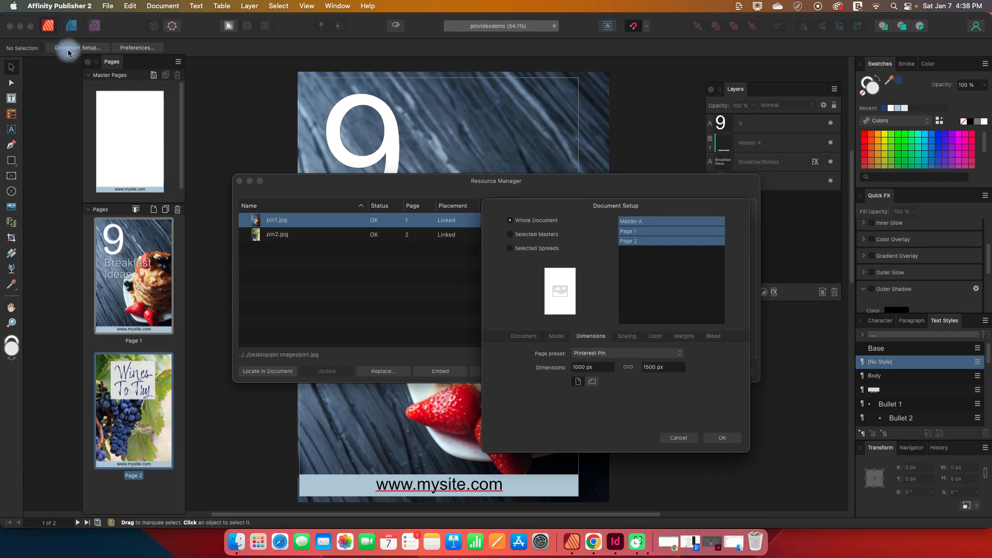
pyautogui.click(512, 336)
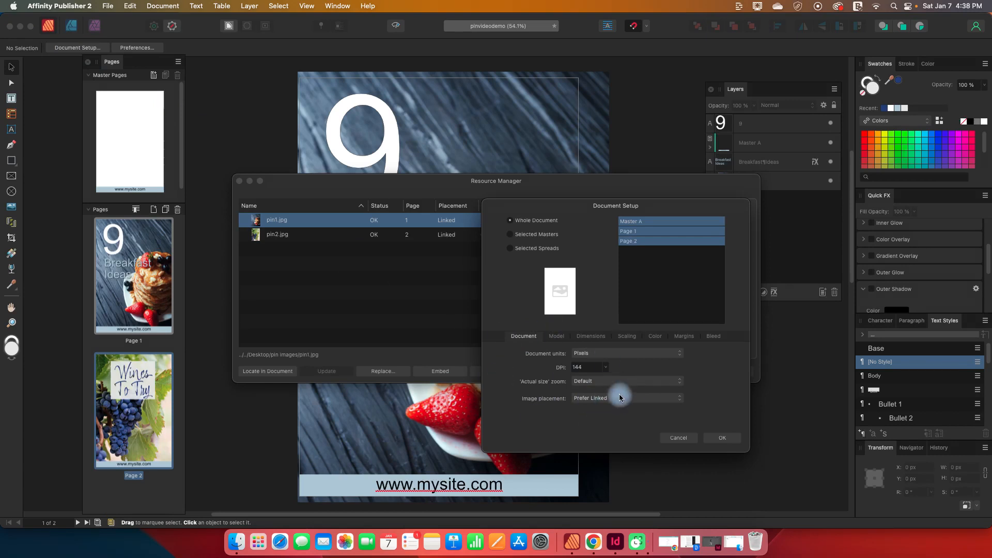
pyautogui.click(722, 437)
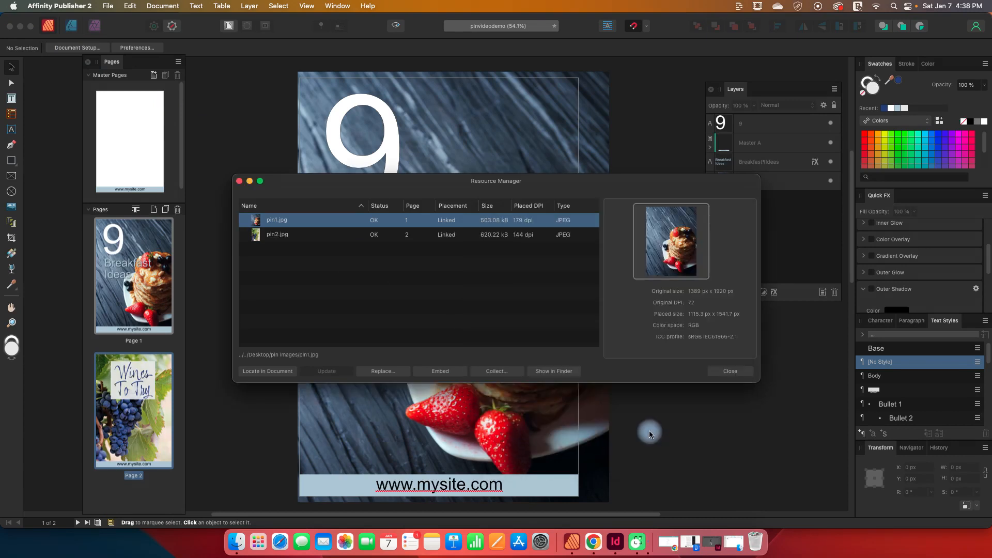
# - Embed pin1.jpg in the document and convert it back to a linked resource
pyautogui.click(439, 371)
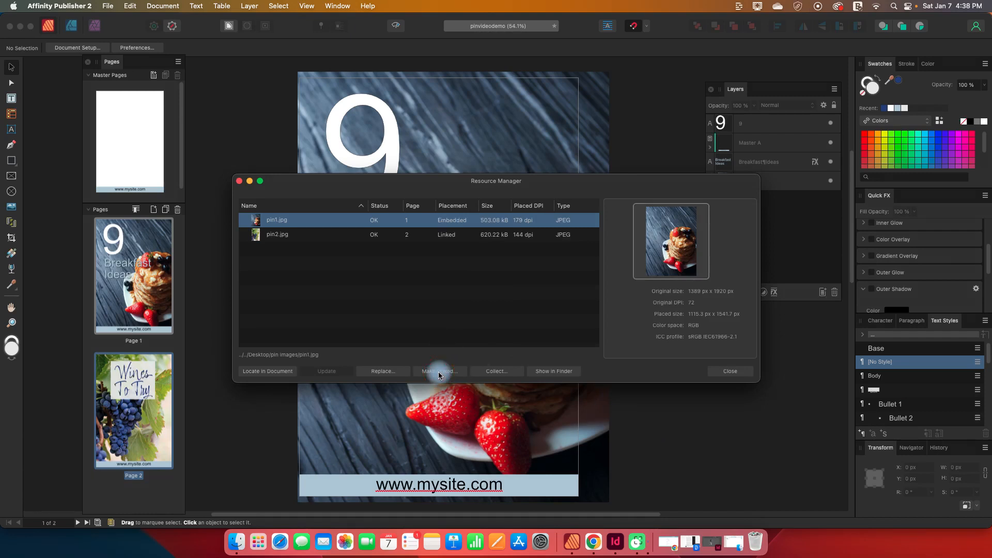
pyautogui.click(445, 372)
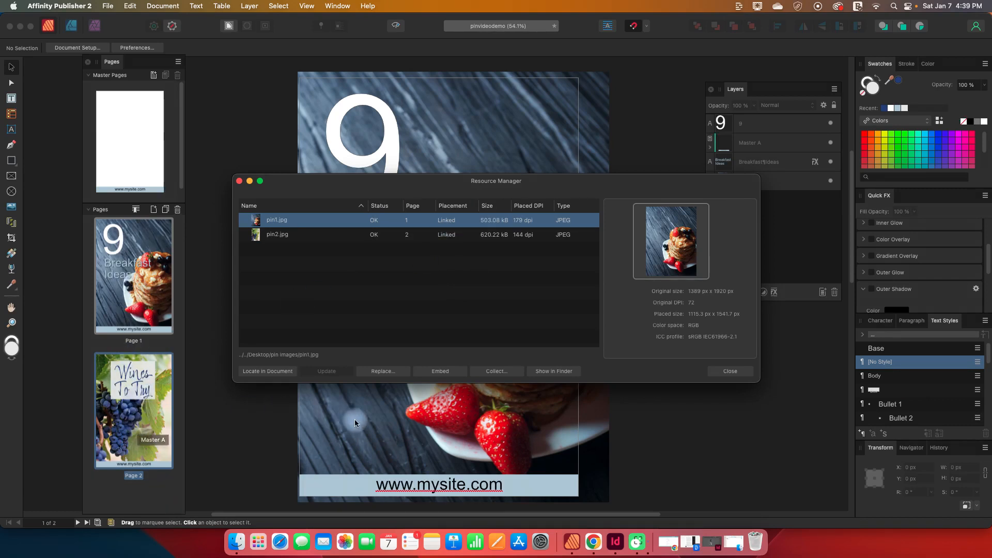
# - Try to replace the linked pin1.jpg with the pin1.jpg file from the pin images2 folder
pyautogui.click(381, 372)
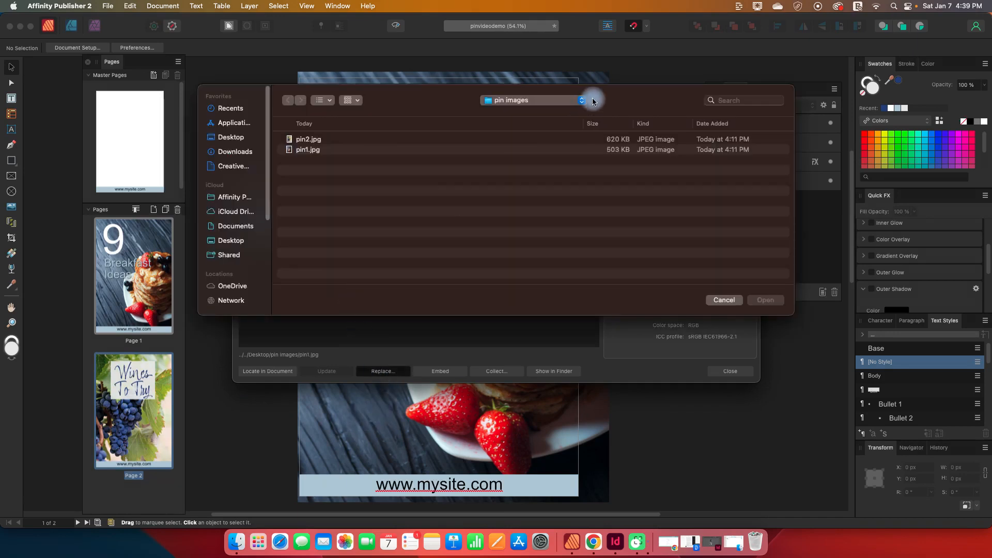
pyautogui.click(581, 100)
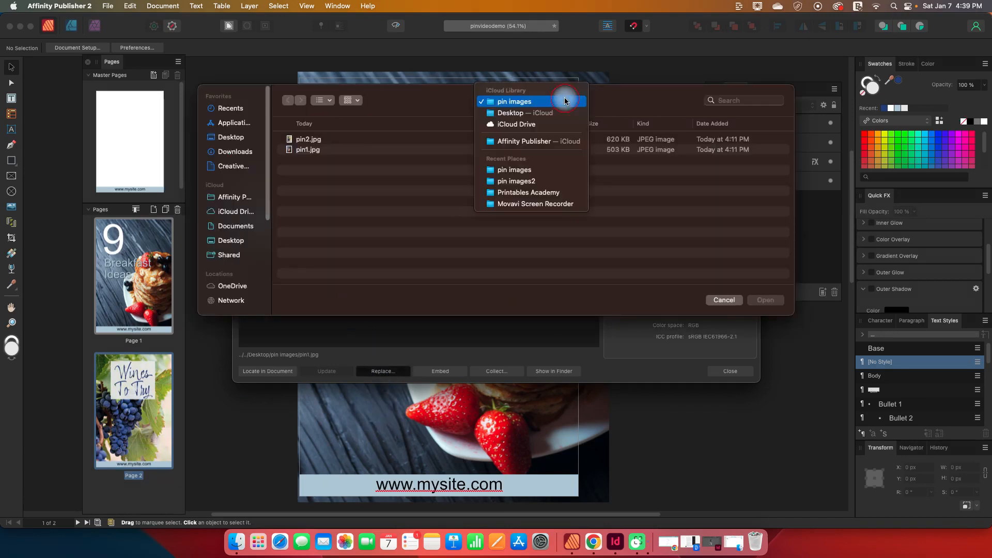
pyautogui.click(517, 181)
pyautogui.click(331, 140)
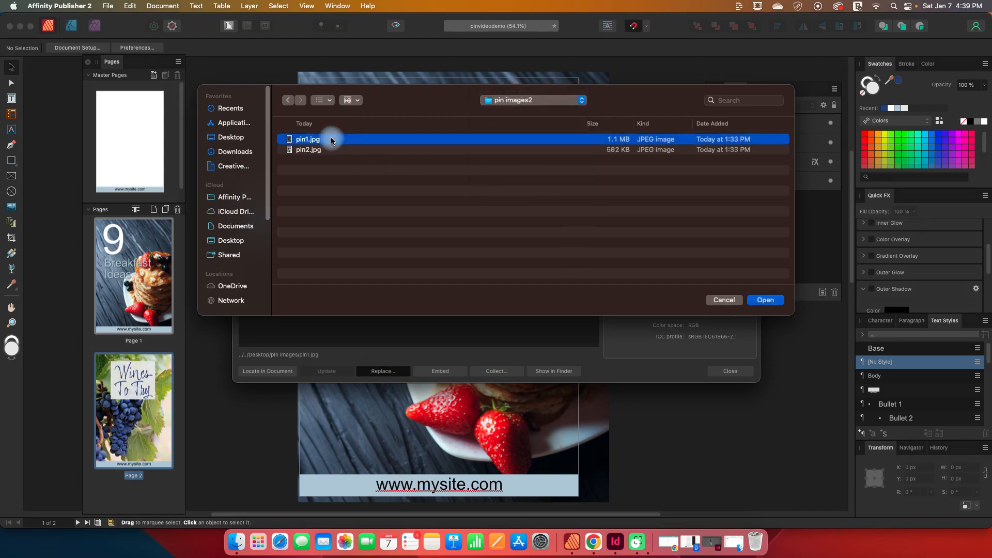
pyautogui.click(761, 300)
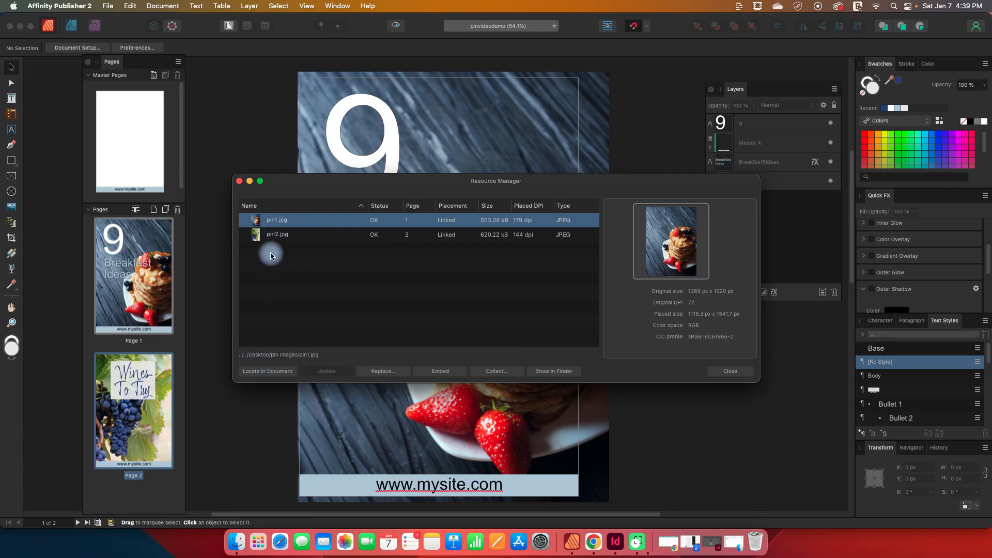
# - Inspect the link details of pin2.jpg and close the Resource Manager
pyautogui.click(276, 235)
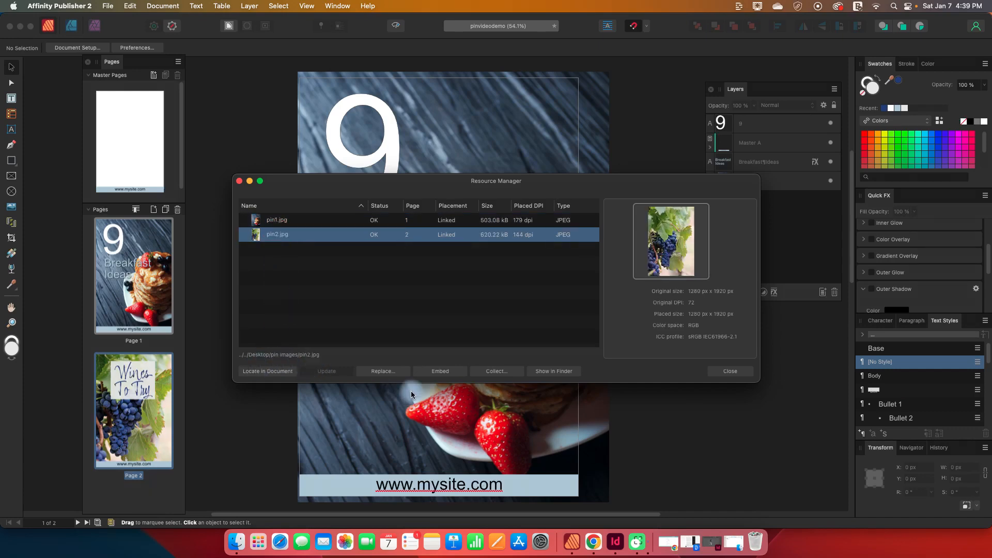
pyautogui.click(730, 371)
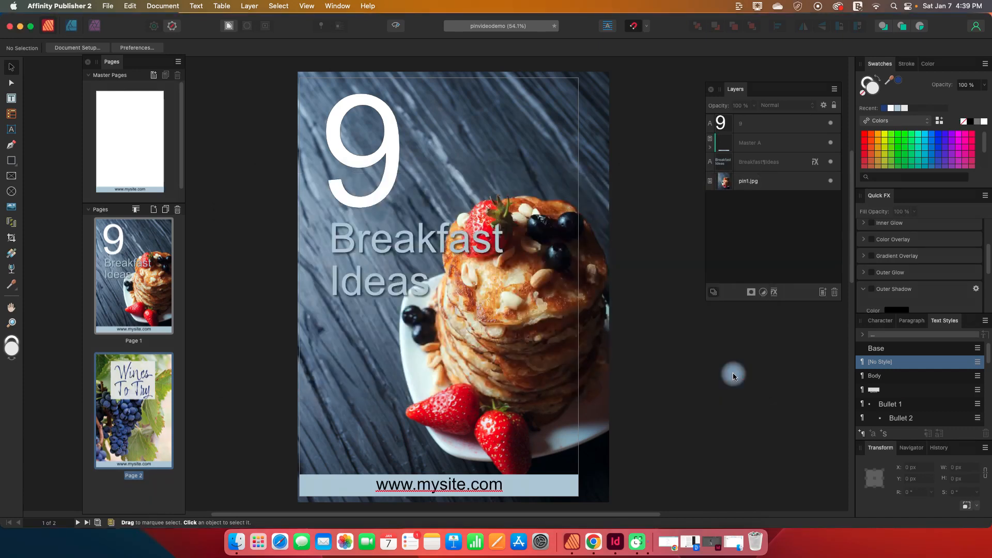
# - In Finder, move pin1.jpg and pin2.jpg from the Desktop folder pin images to the Trash, and return to Affinity Publisher
pyautogui.click(237, 541)
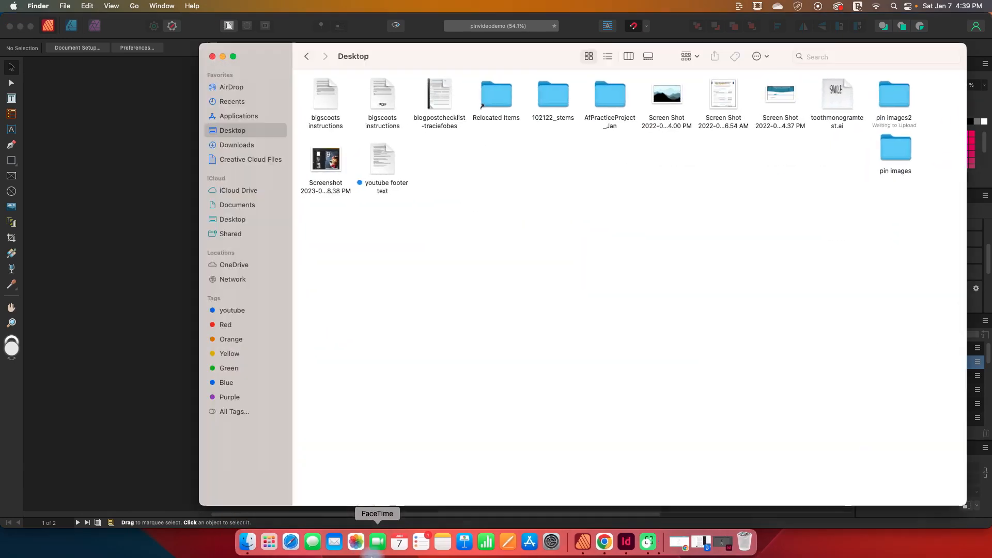
pyautogui.click(232, 136)
pyautogui.doubleClick(896, 150)
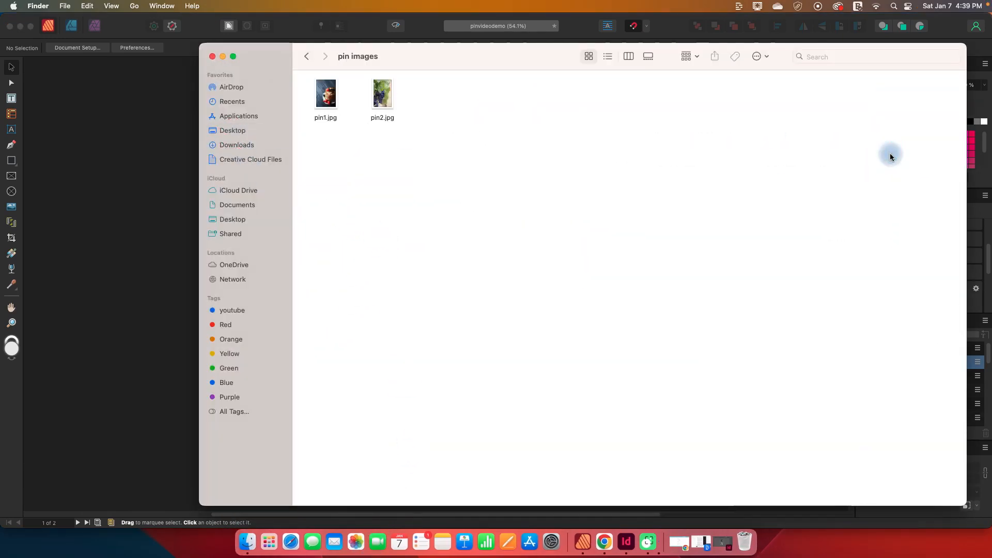
pyautogui.click(325, 95)
pyautogui.keyDown('super'); pyautogui.click(385, 92); pyautogui.keyUp('super')
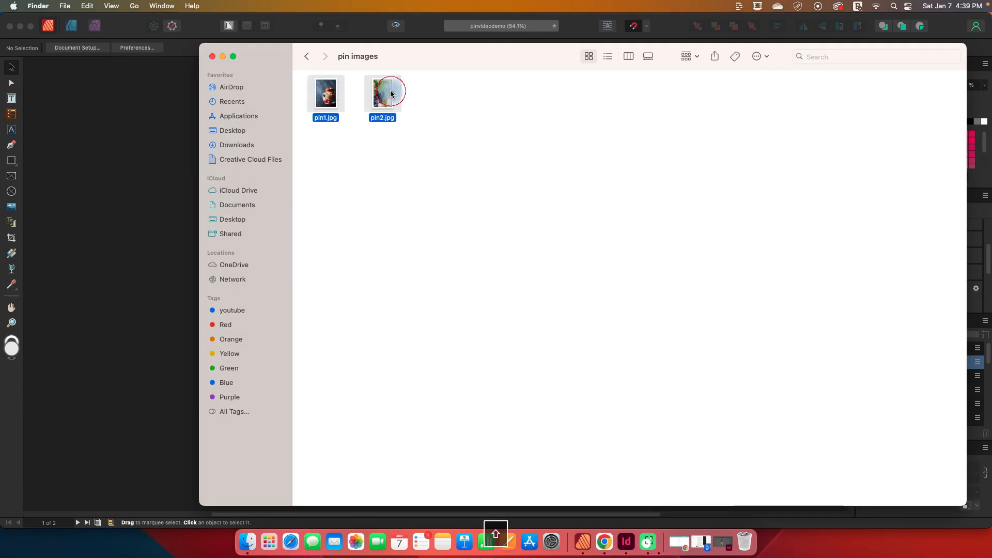
pyautogui.rightClick(386, 97)
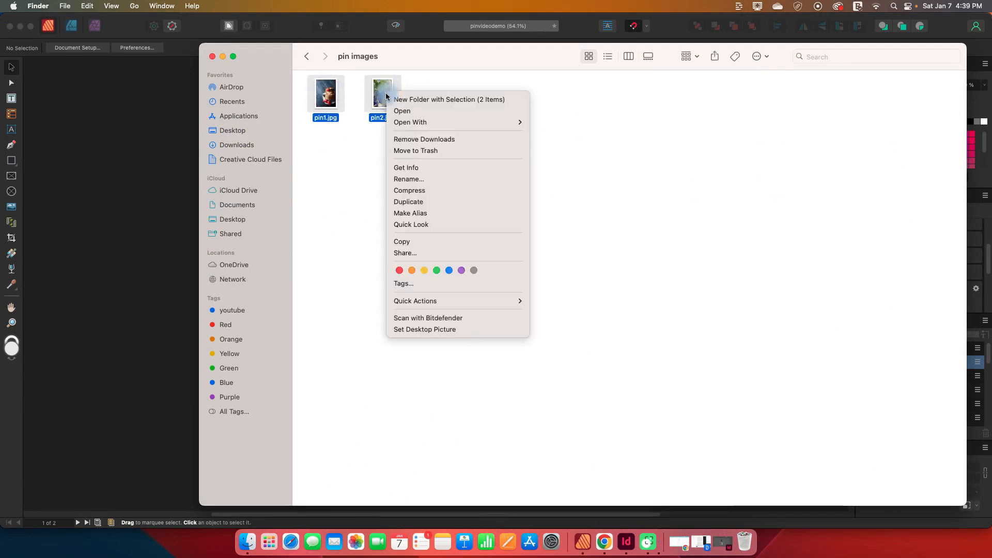
pyautogui.click(399, 151)
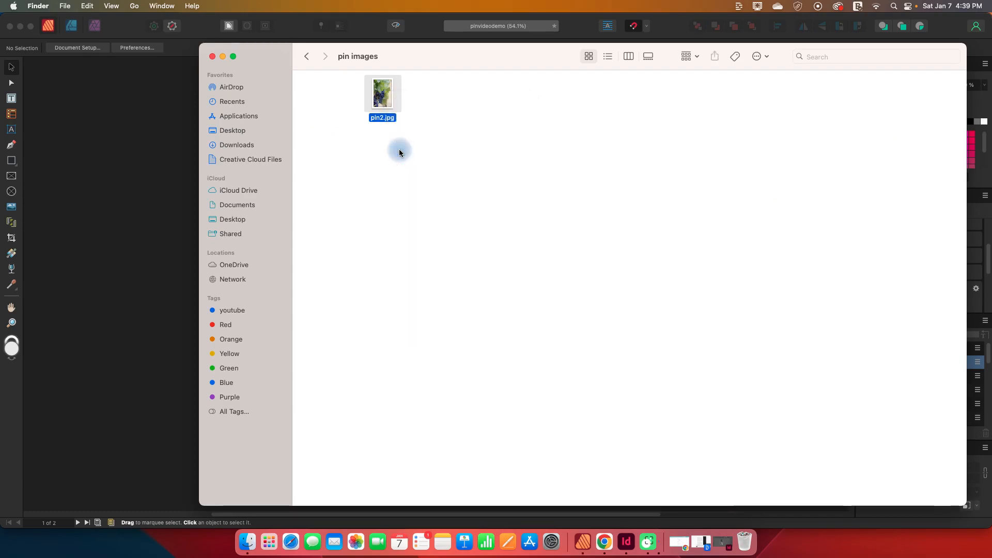
pyautogui.click(165, 169)
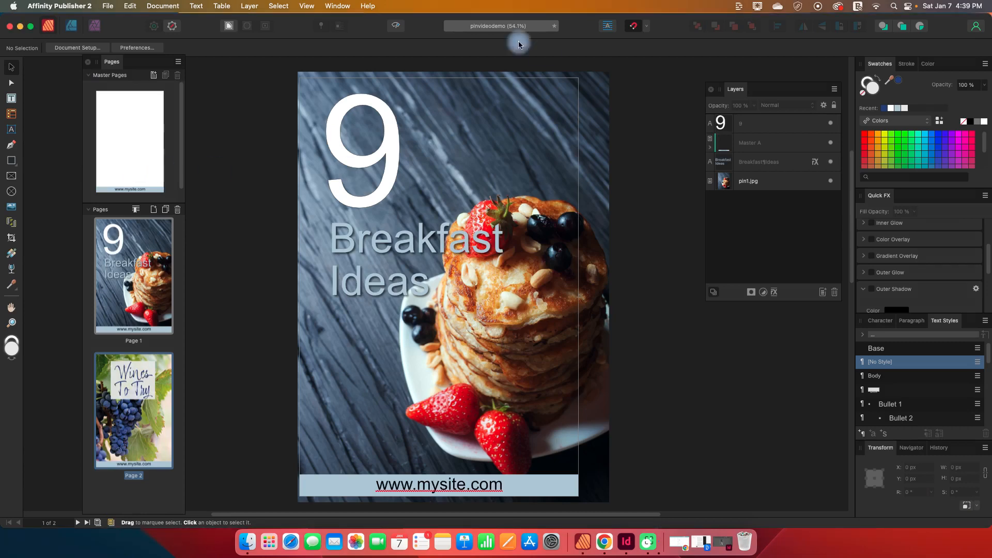
# - Try to relink the missing pin1.jpg and pin2.jpg resources to the pin images2 folder, and close the Resource Manager
pyautogui.click(337, 6)
pyautogui.click(348, 112)
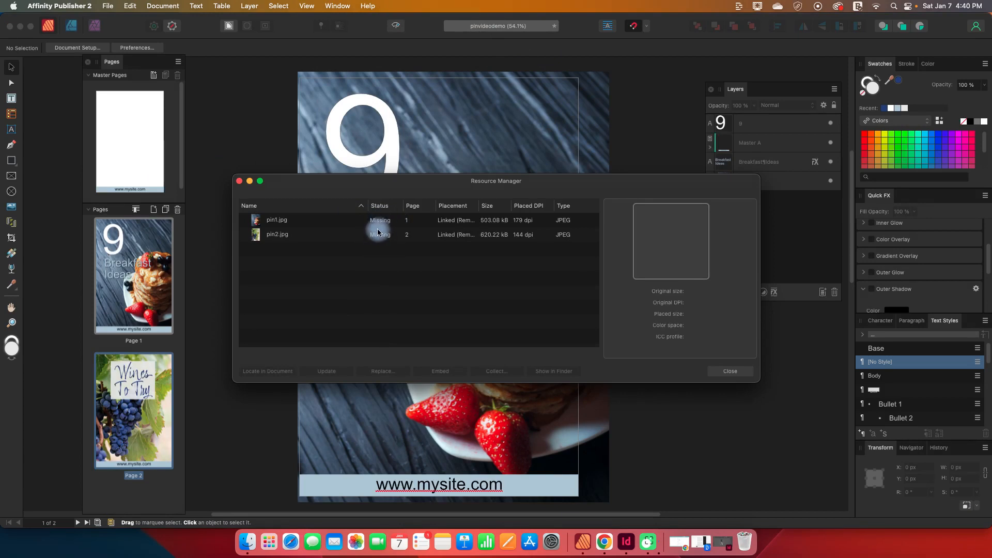
pyautogui.click(377, 225)
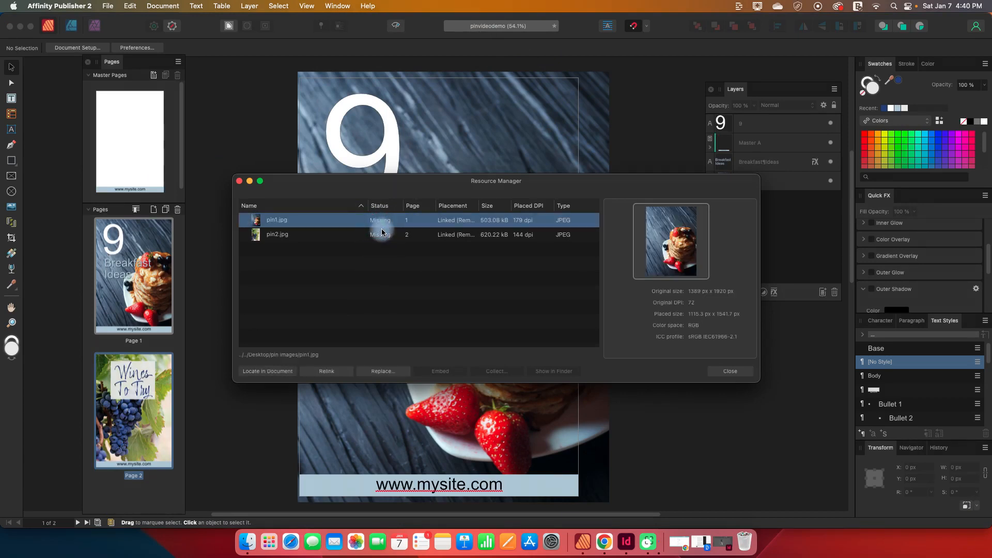
pyautogui.keyDown('shift'); pyautogui.click(381, 234); pyautogui.keyUp('shift')
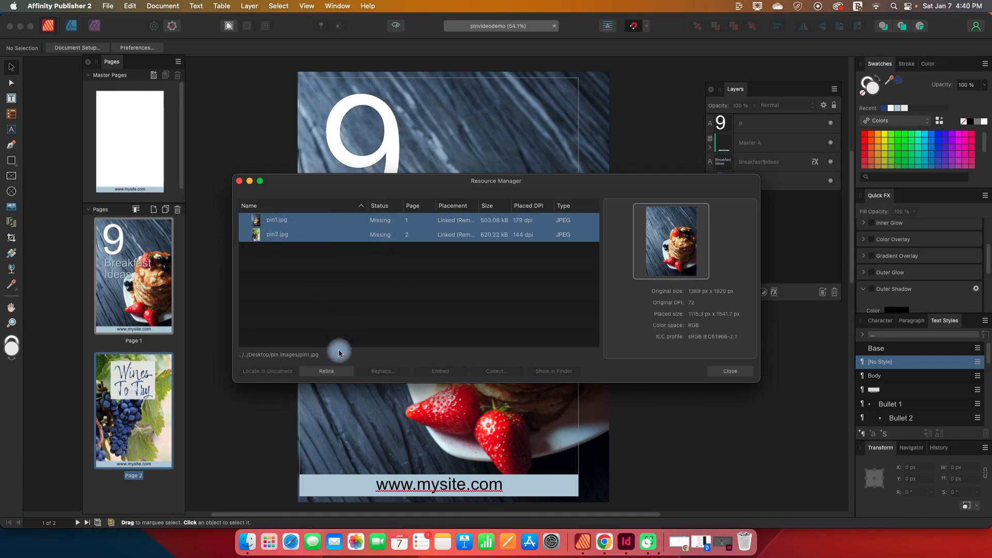
pyautogui.click(326, 372)
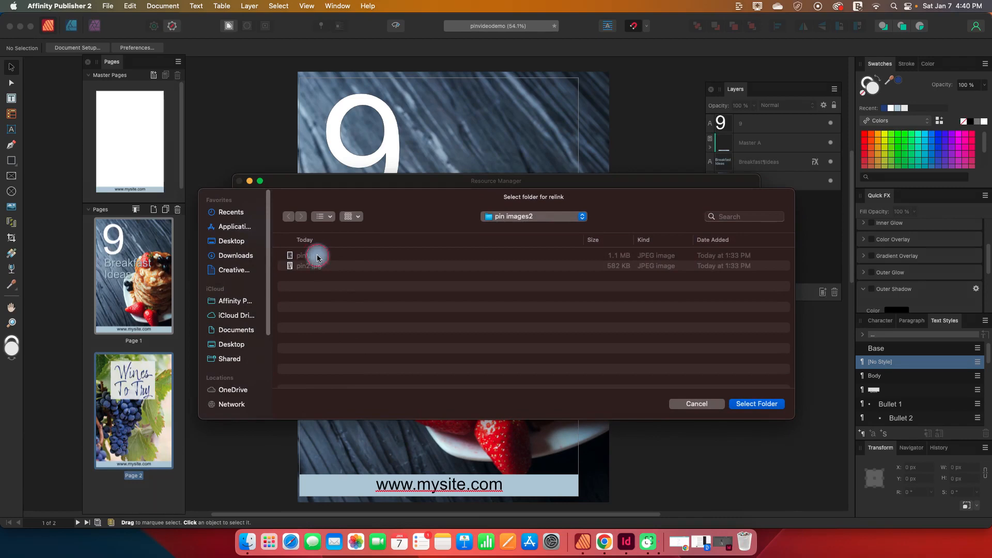
pyautogui.click(523, 216)
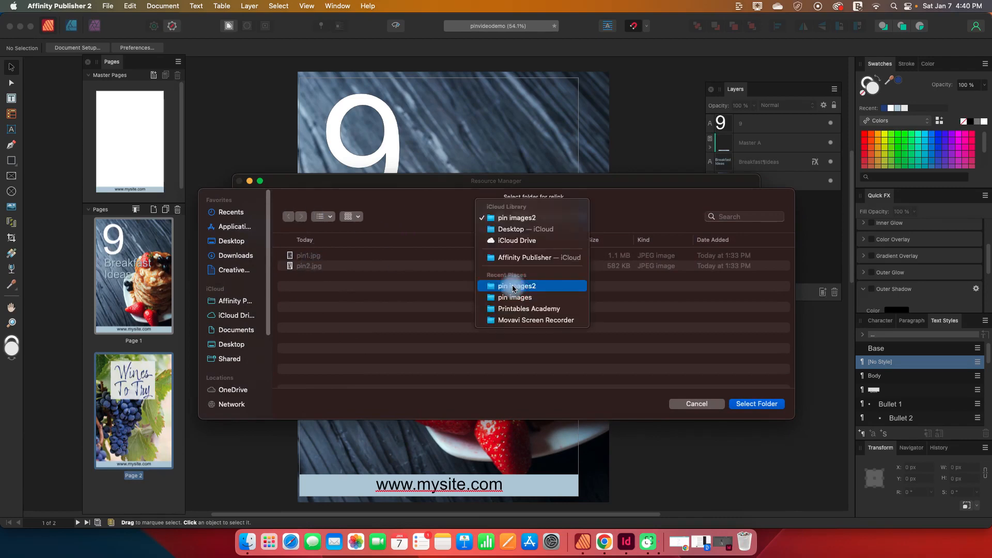
pyautogui.click(514, 288)
pyautogui.click(754, 404)
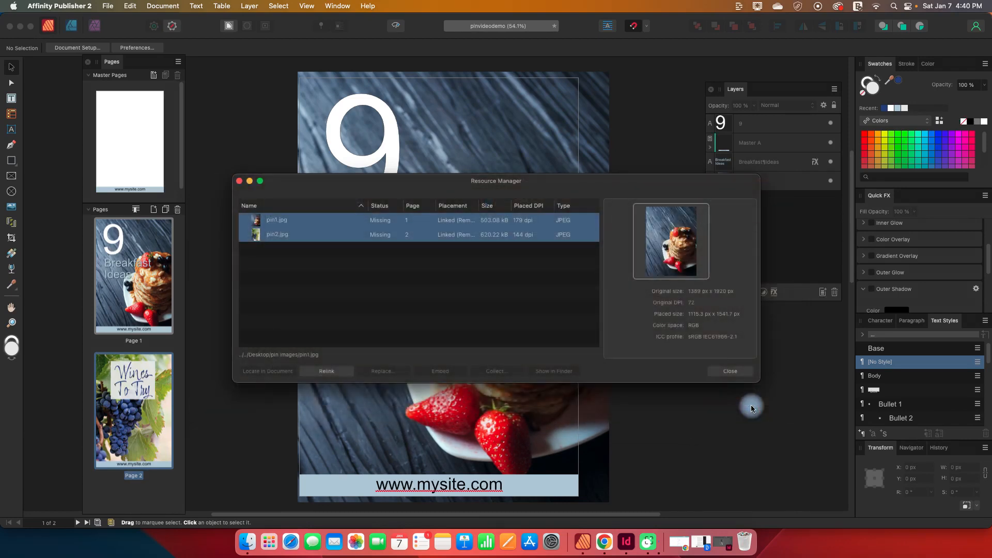
pyautogui.click(728, 372)
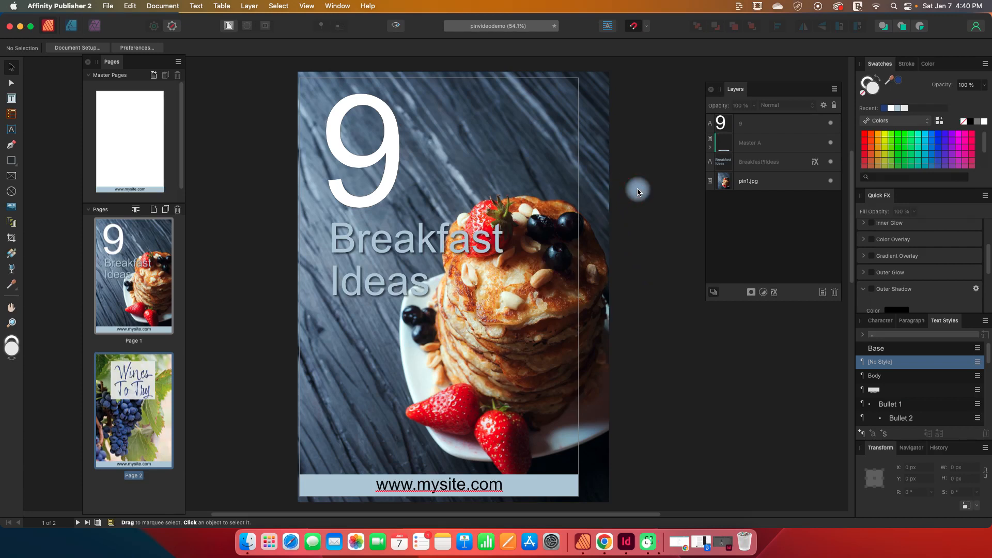
# - Save and close the pinvideodemo document
pyautogui.click(107, 5)
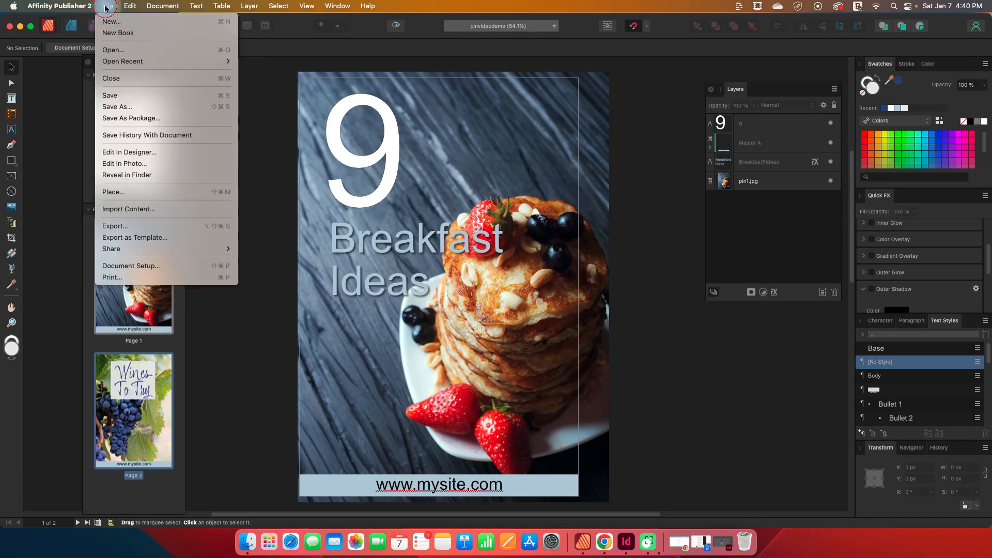
pyautogui.click(111, 94)
pyautogui.click(108, 6)
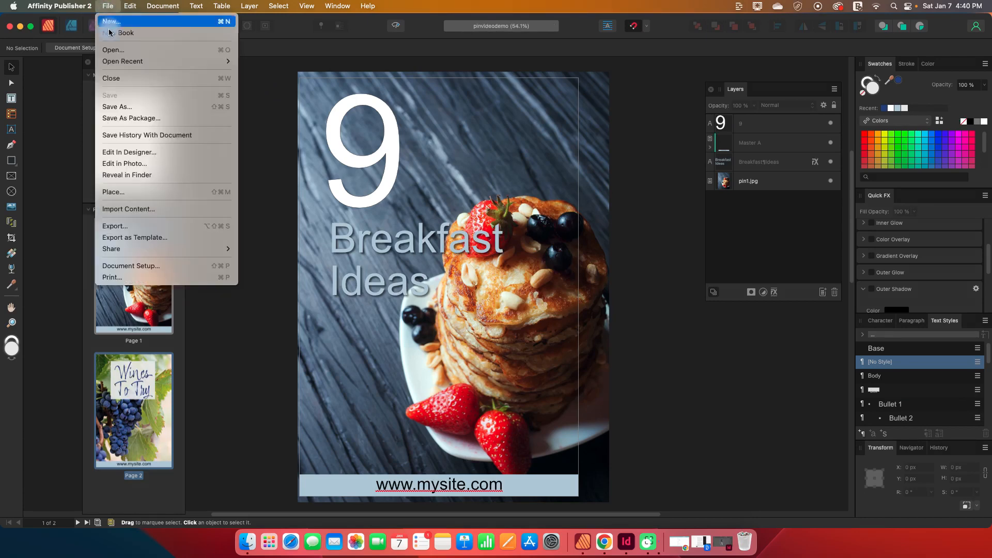
pyautogui.click(111, 78)
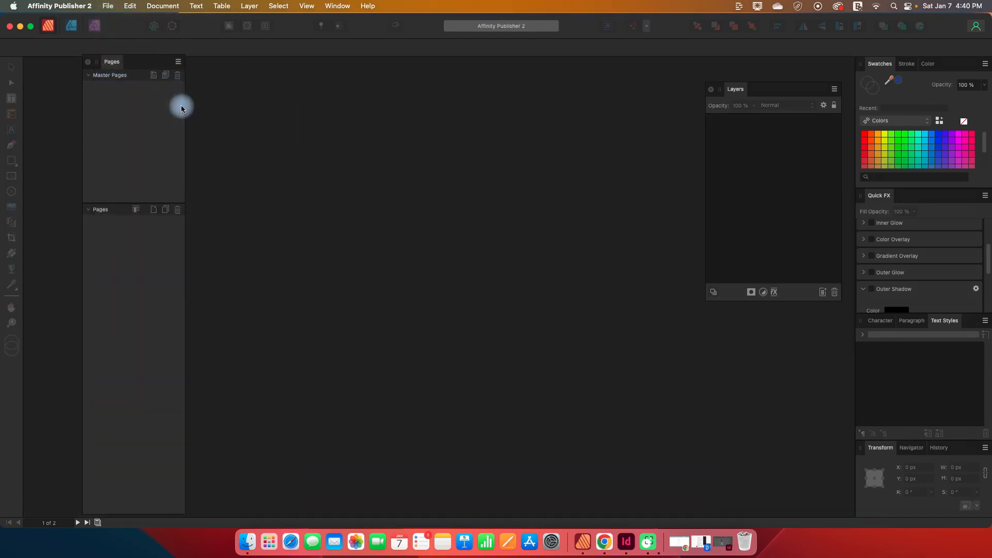
# - Reopen the recent pinvideodemo document and locate its missing resource pin1.jpg in the pin images2 folder
pyautogui.click(108, 5)
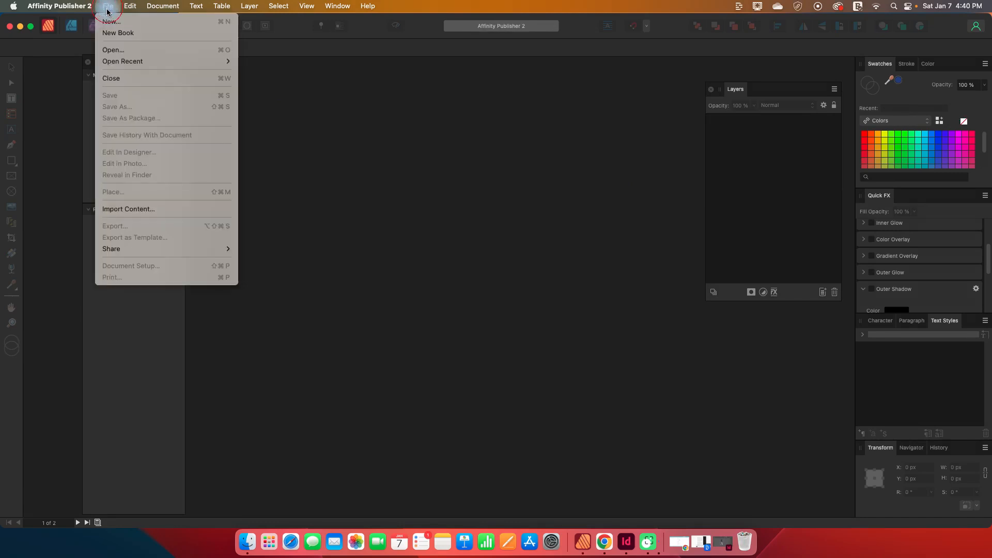
pyautogui.moveTo(119, 61)
pyautogui.click(244, 62)
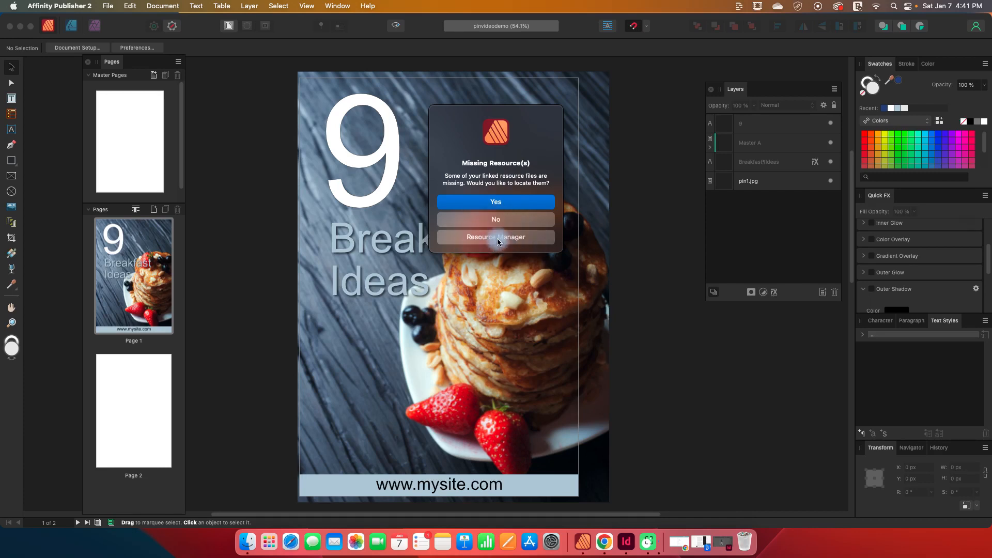
pyautogui.click(495, 203)
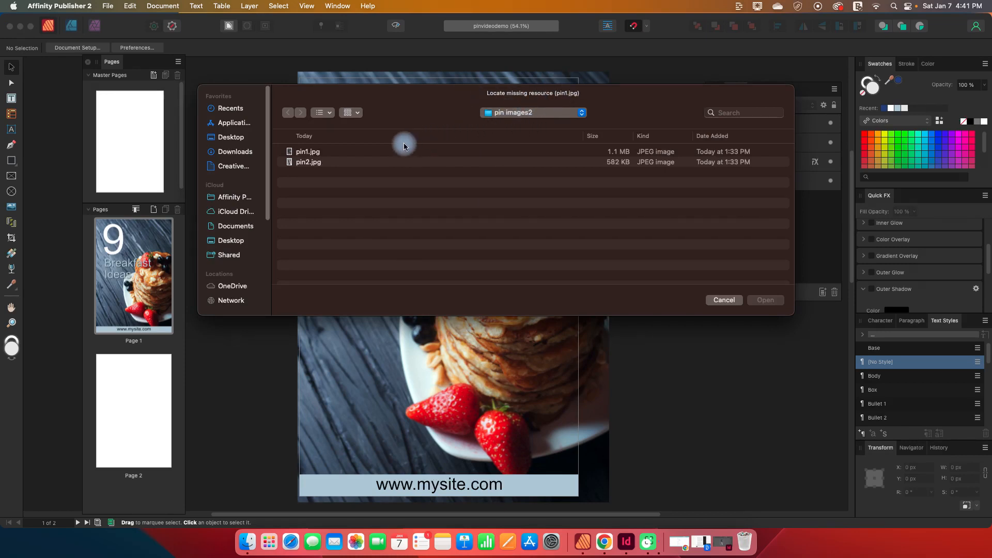
pyautogui.click(390, 151)
pyautogui.keyDown('shift'); pyautogui.click(380, 168); pyautogui.keyUp('shift')
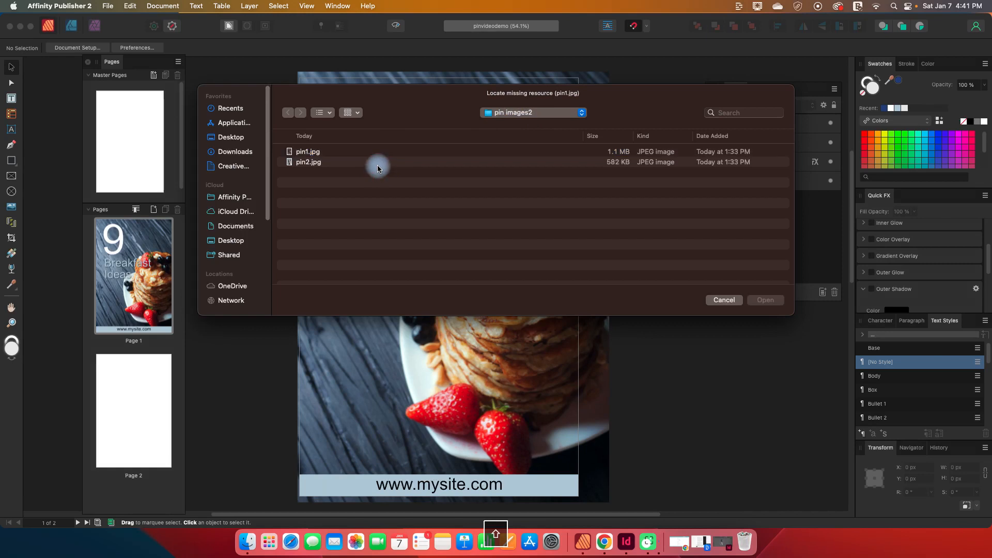
pyautogui.keyDown('shift'); pyautogui.click(380, 151); pyautogui.keyUp('shift')
pyautogui.click(760, 300)
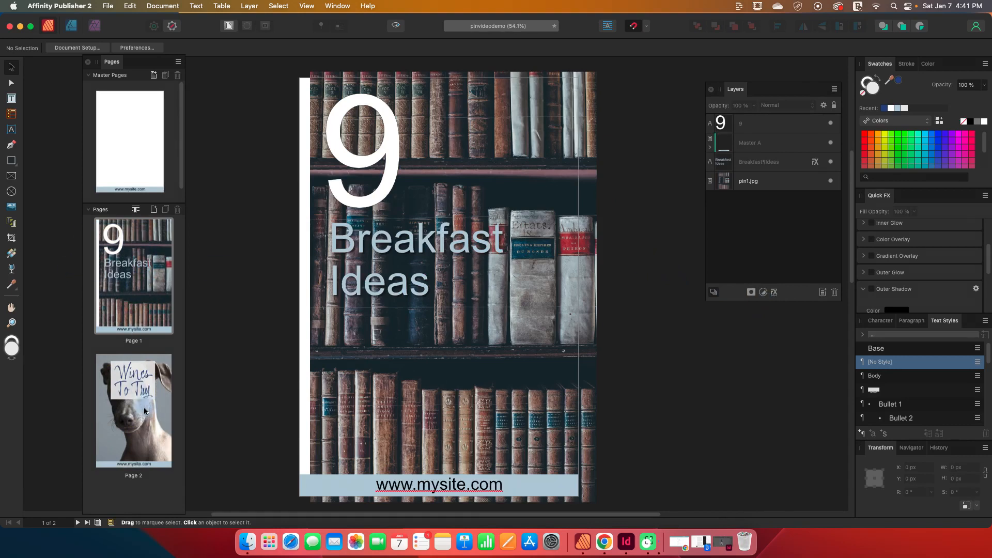
# - Move the bookshelf image on page 1 flush with the page's left edge, at X 0 px
pyautogui.click(135, 283)
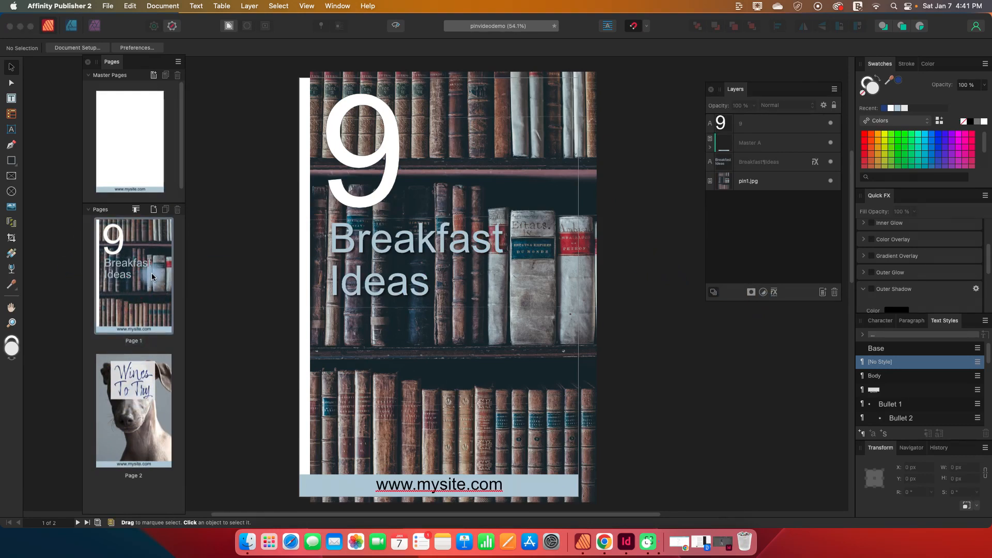
pyautogui.click(446, 231)
pyautogui.click(505, 159)
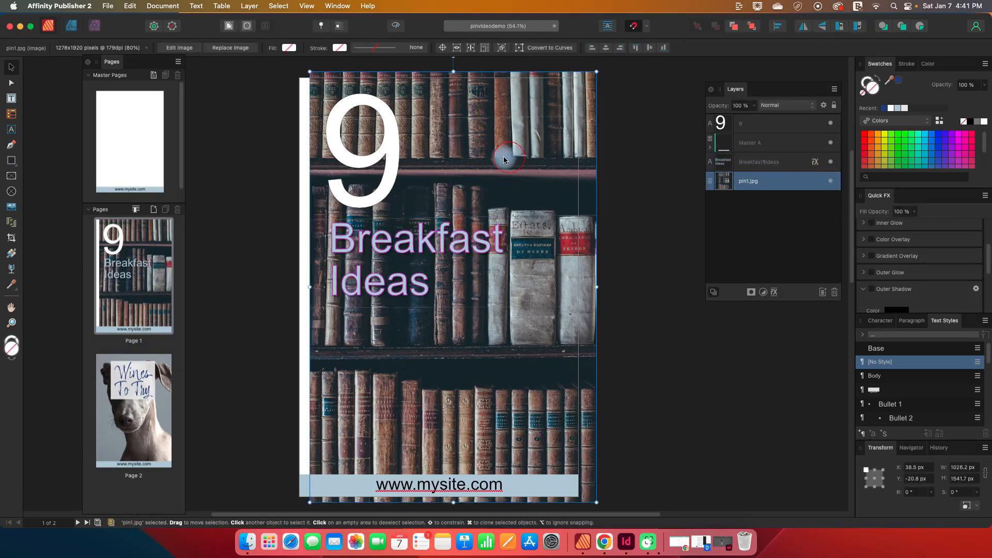
pyautogui.moveTo(505, 160); pyautogui.dragTo(497, 157)
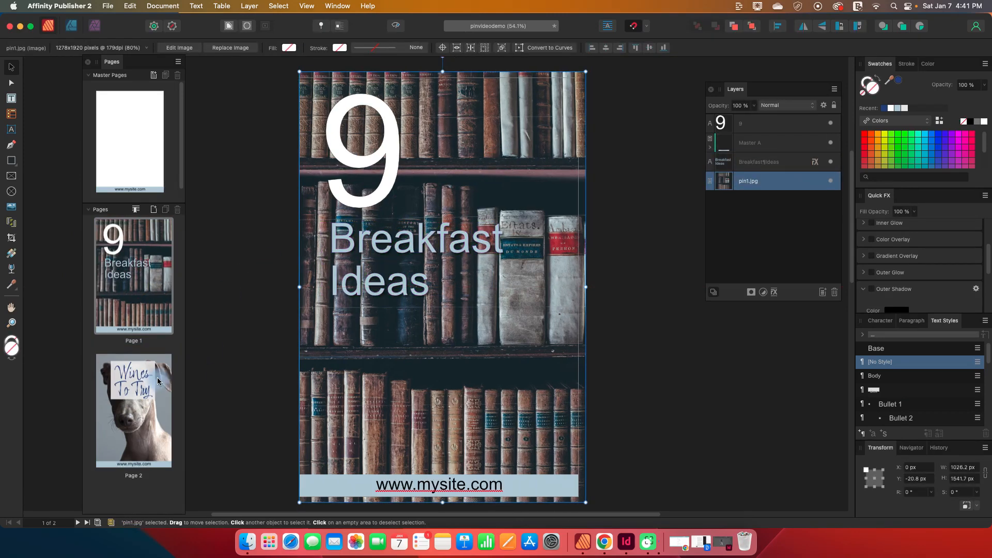
# - View page 2, inspect the link path of pin1.jpg in the Resource Manager, and check the pin images folder in Finder
pyautogui.click(161, 393)
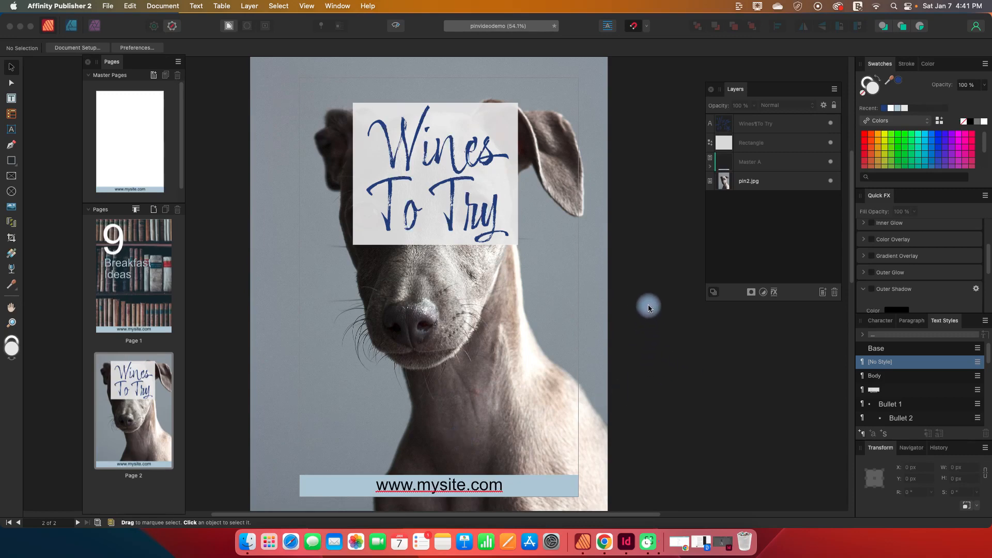
pyautogui.click(338, 6)
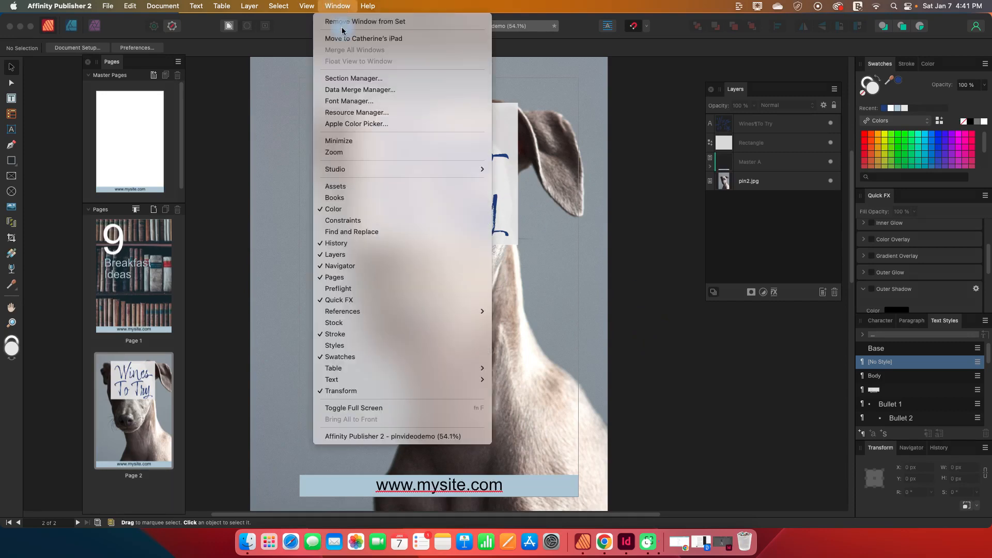
pyautogui.click(355, 112)
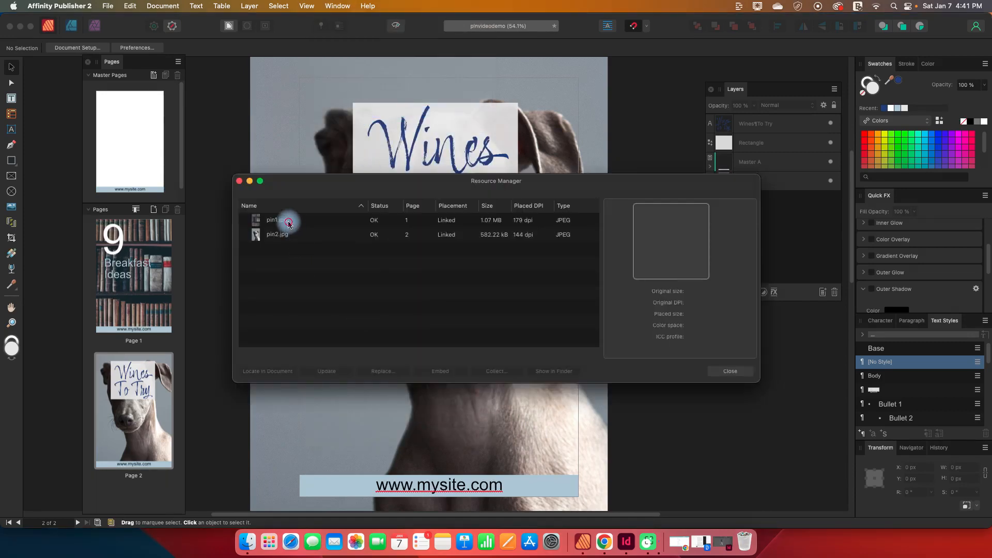
pyautogui.click(288, 223)
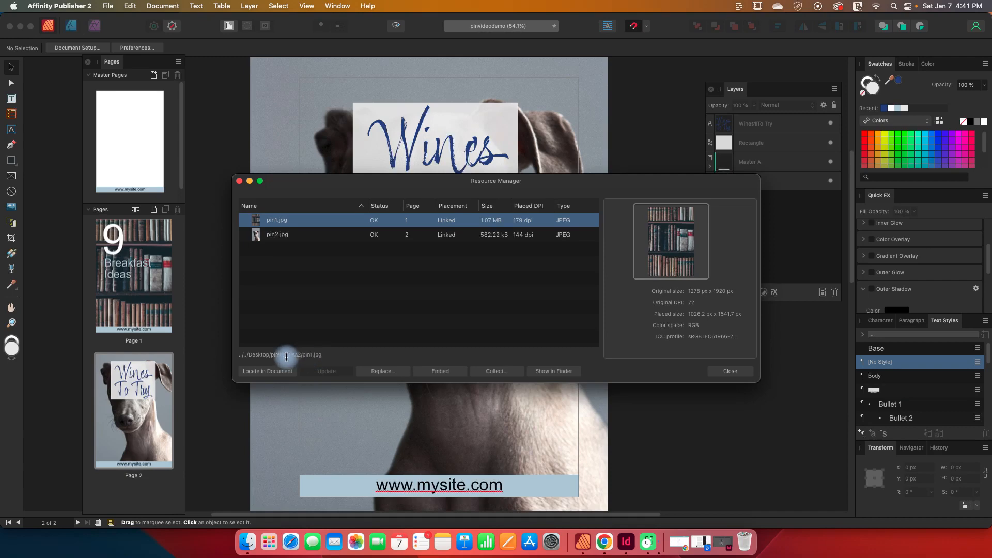
pyautogui.click(247, 542)
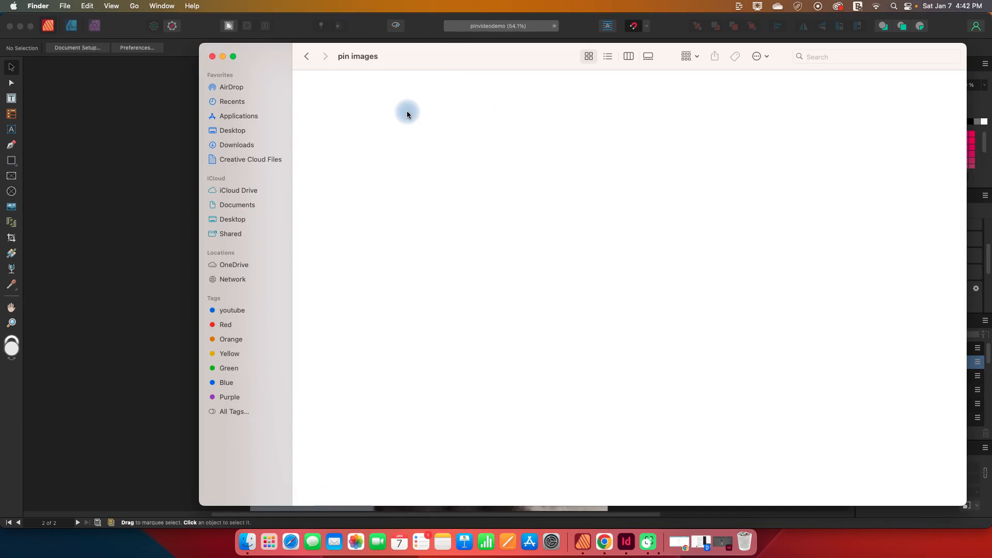
pyautogui.click(86, 136)
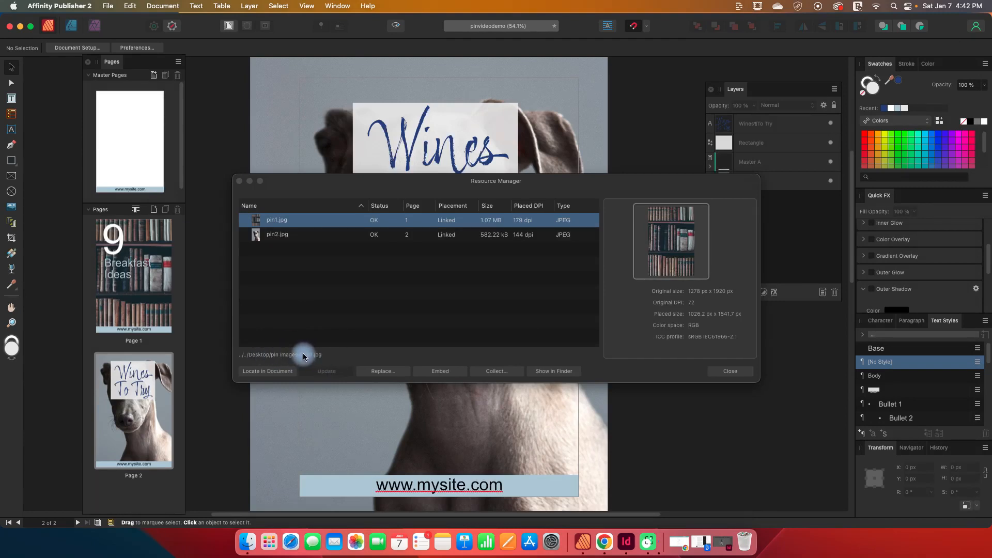
pyautogui.click(730, 372)
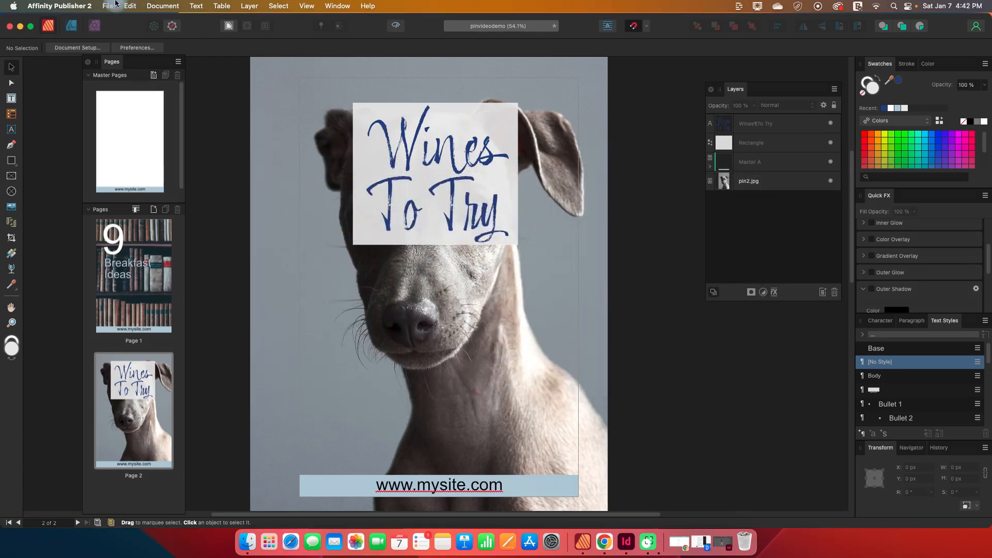
pyautogui.click(107, 6)
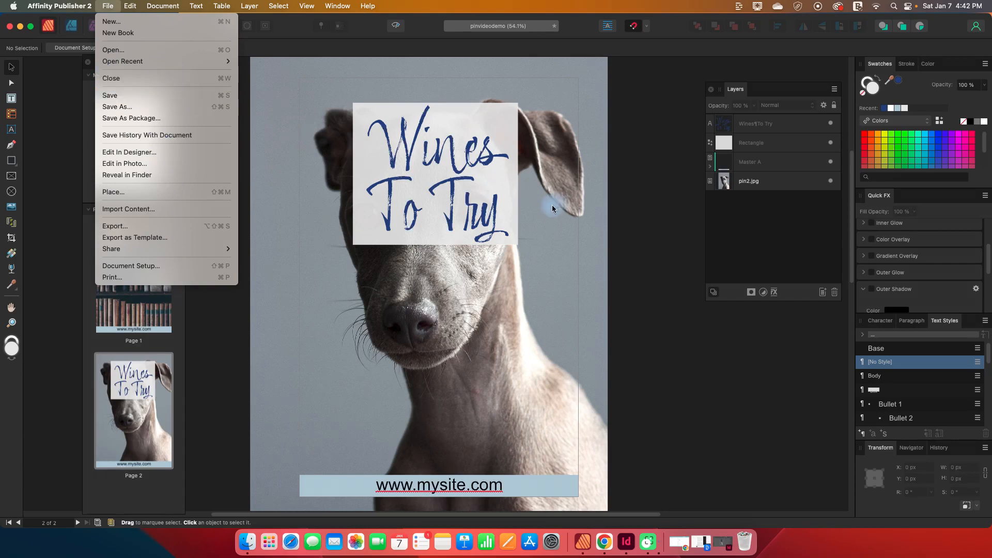
pyautogui.click(659, 236)
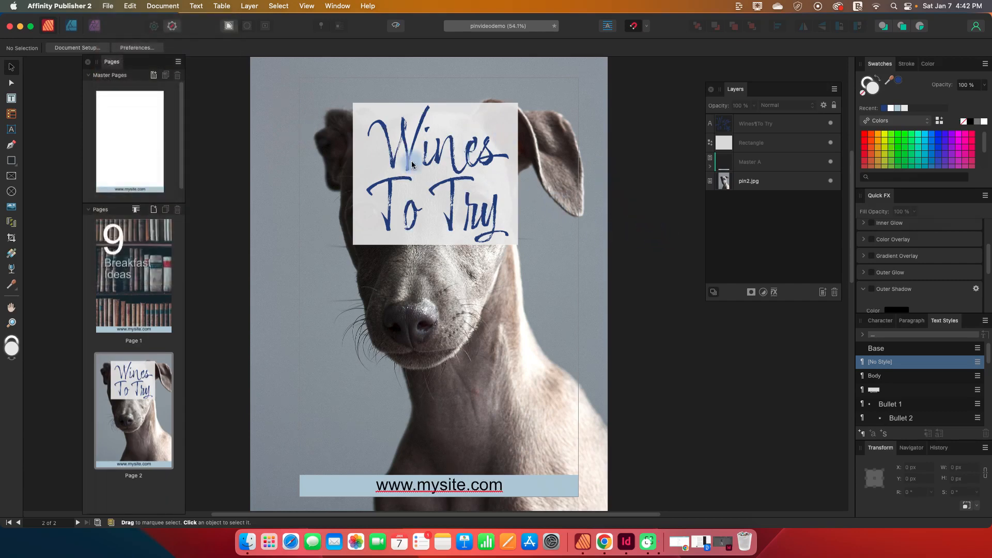